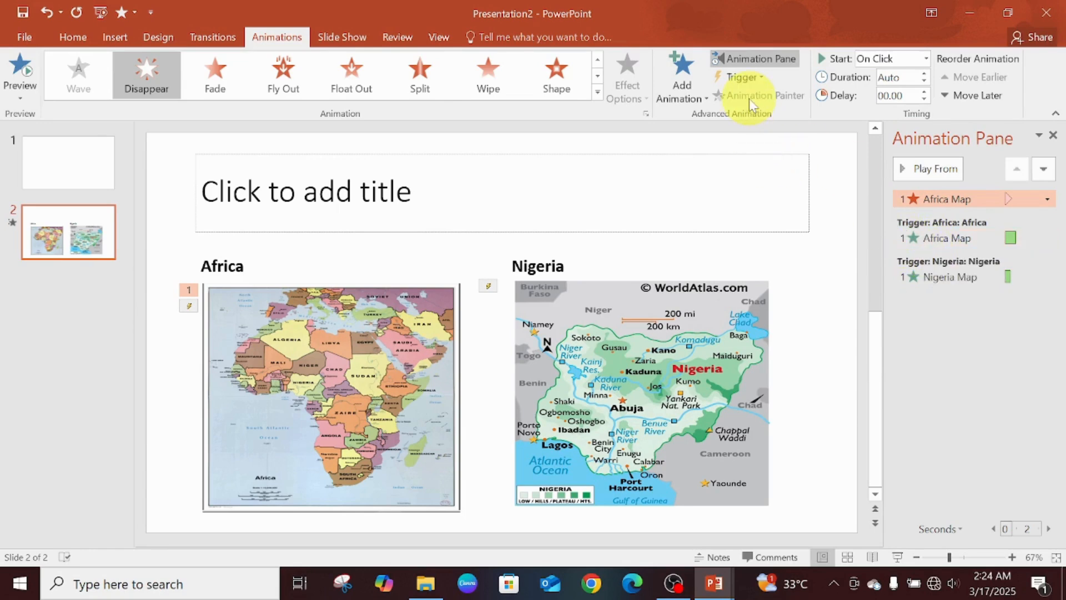
Step: Set the Africa map's Disappear animation to trigger on click of the Nigeria heading
click(698, 314)
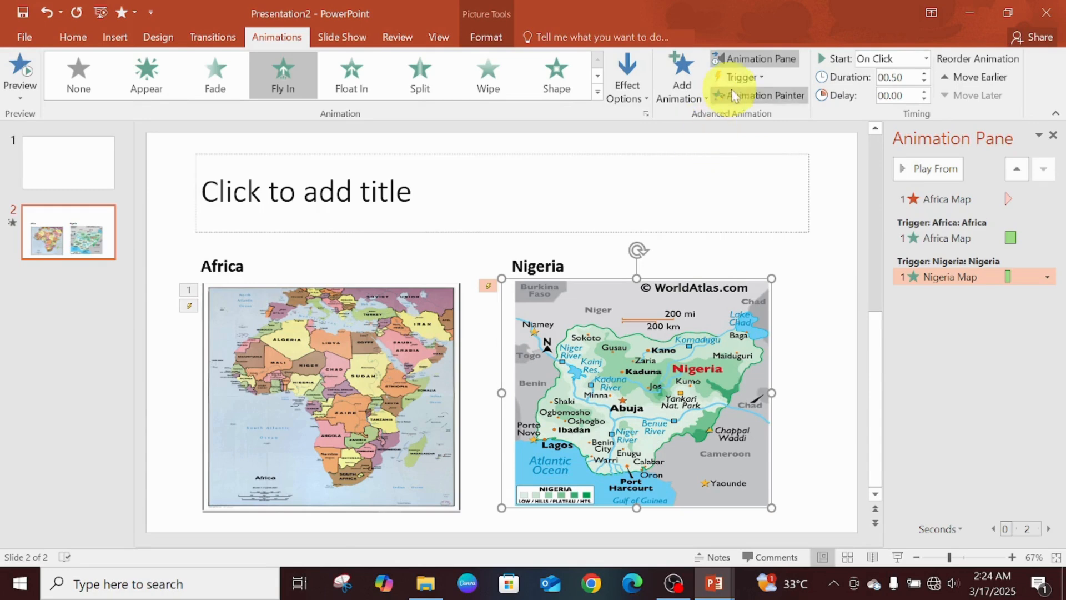
click(755, 87)
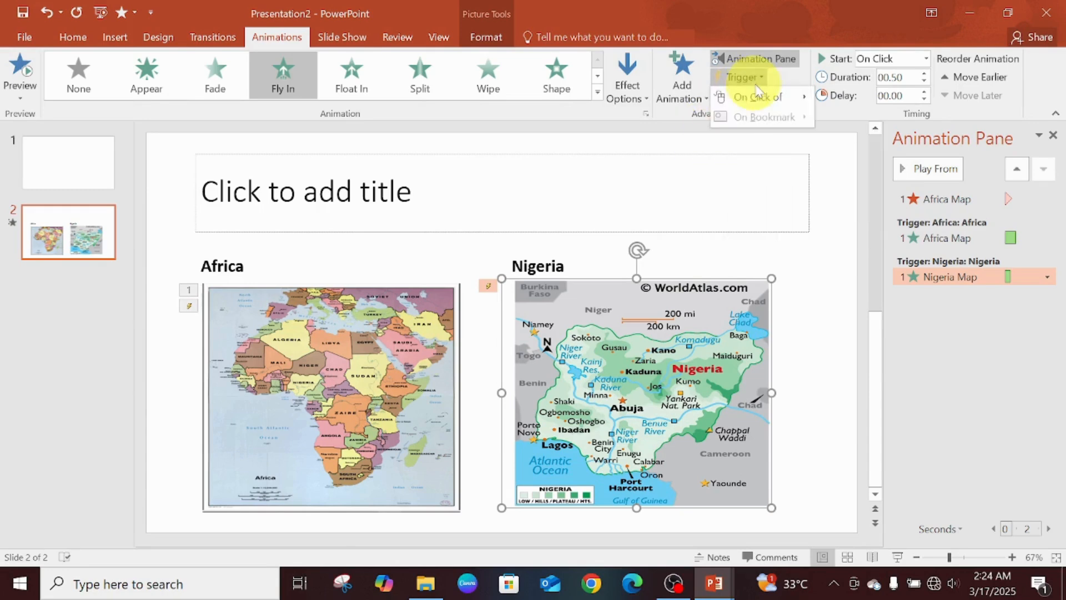
mouse_move(758, 96)
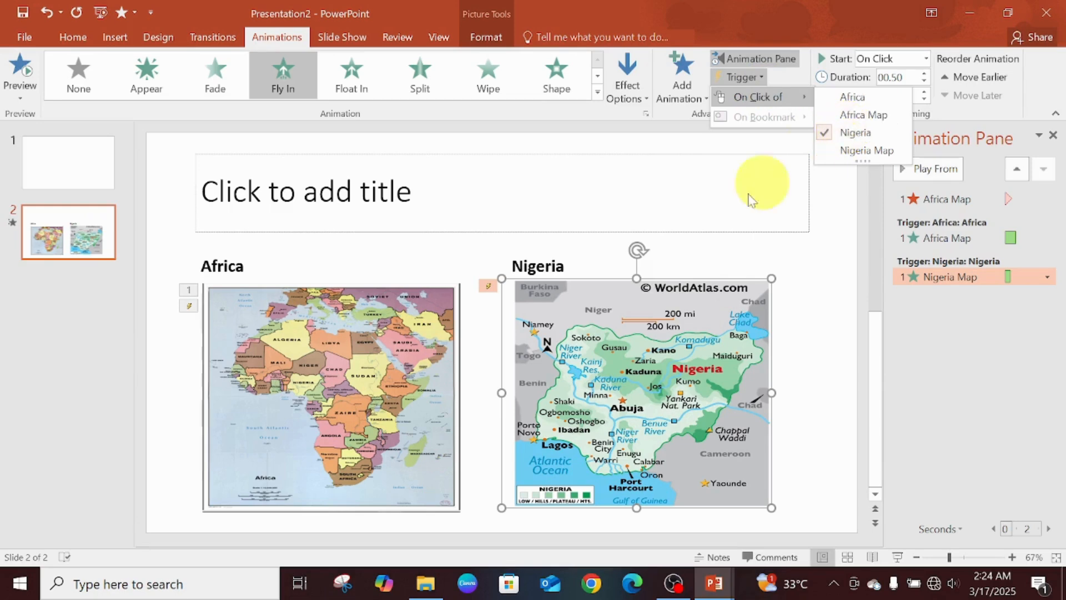
click(909, 201)
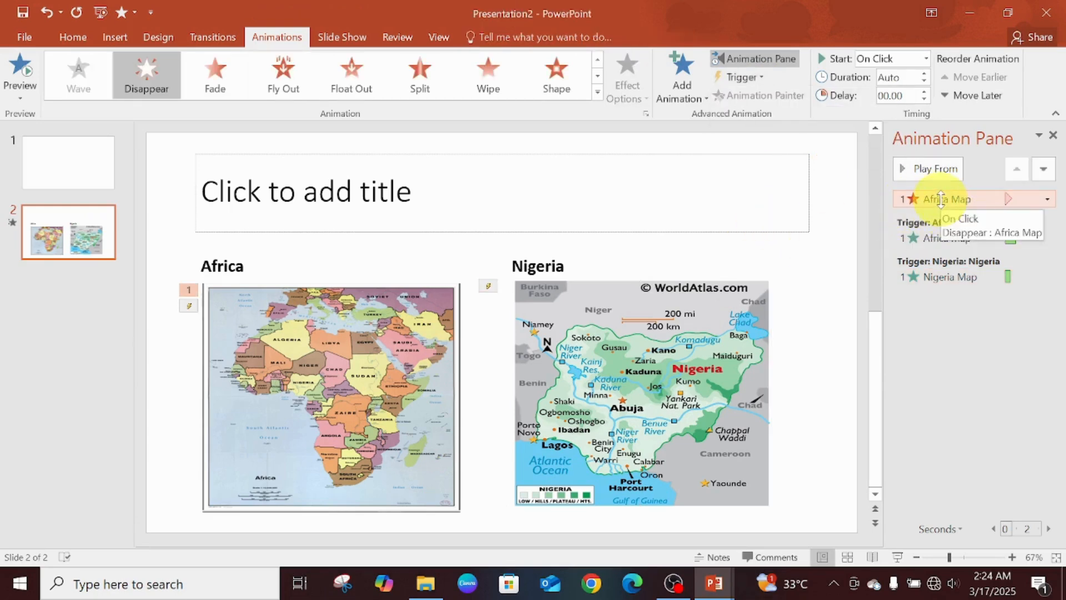
click(760, 79)
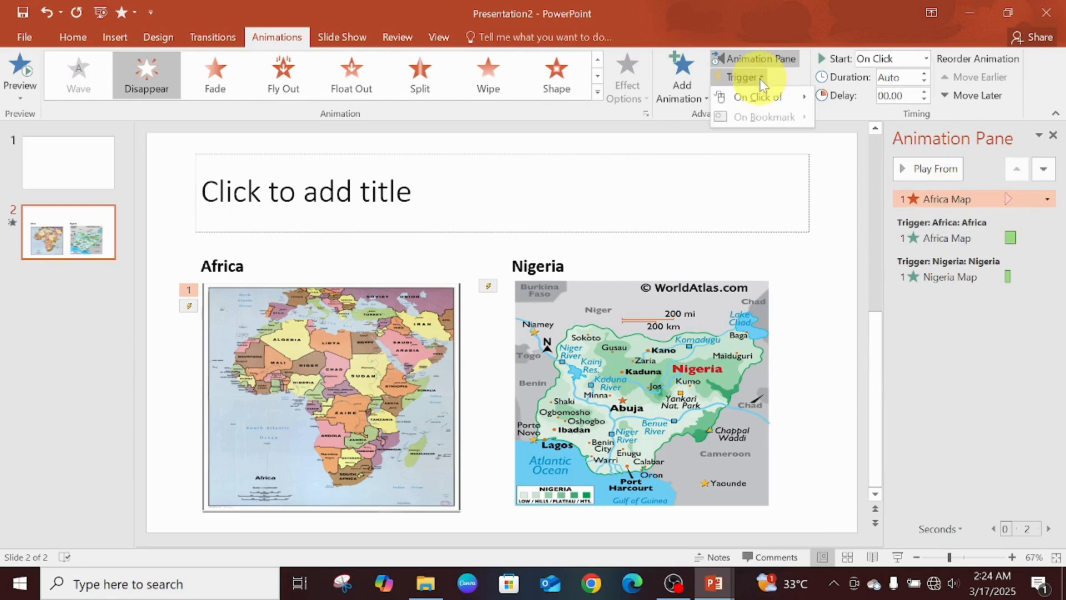
mouse_move(799, 99)
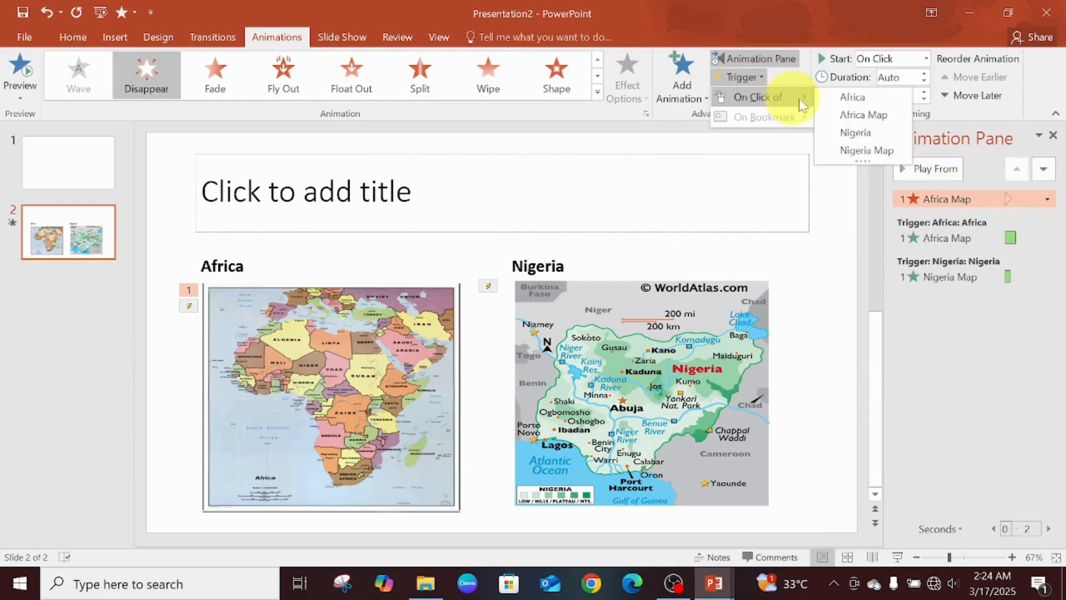
click(844, 133)
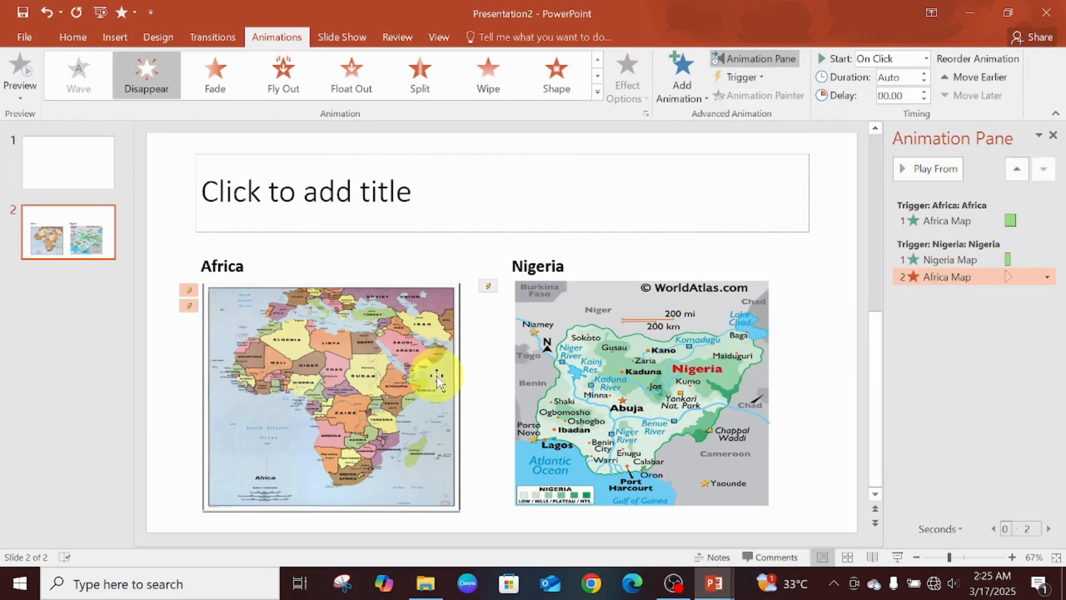
Step: Play the slide show from the current slide, test the Africa and Nigeria heading triggers, and exit the show
click(810, 254)
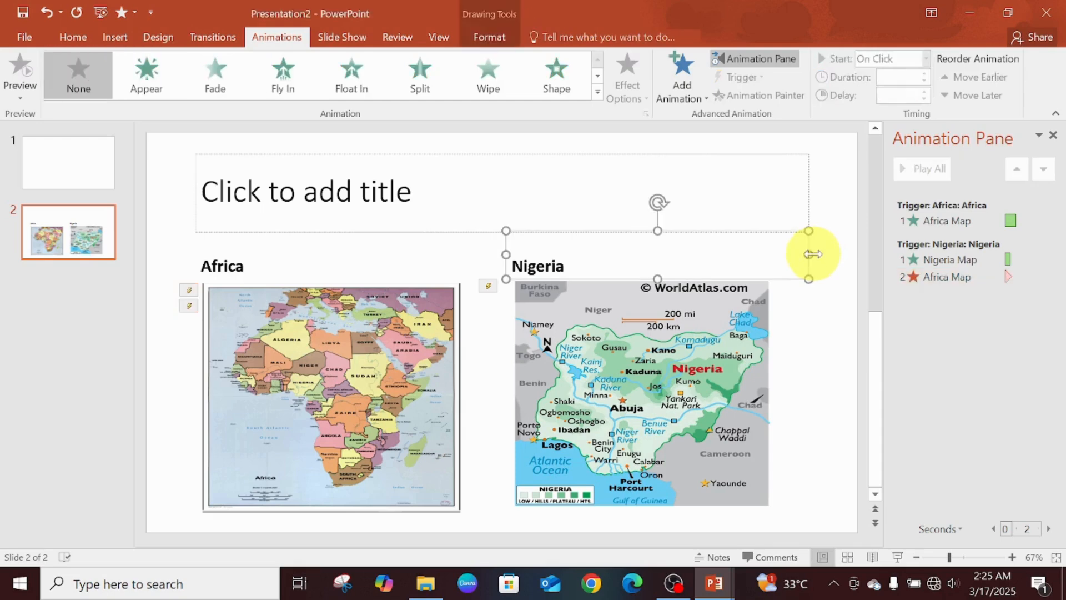
click(337, 37)
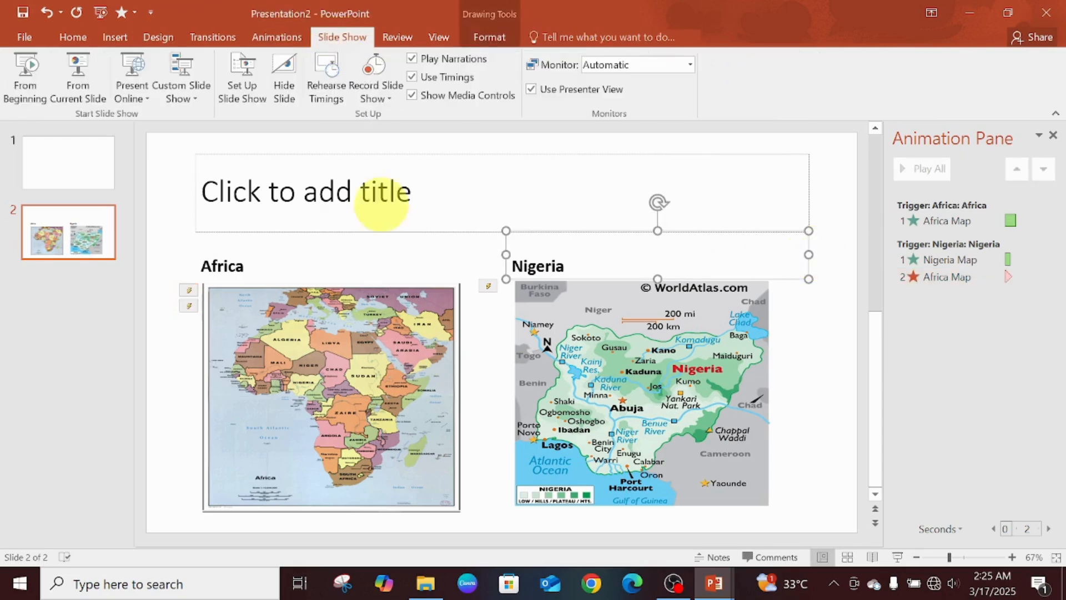
click(62, 84)
click(106, 208)
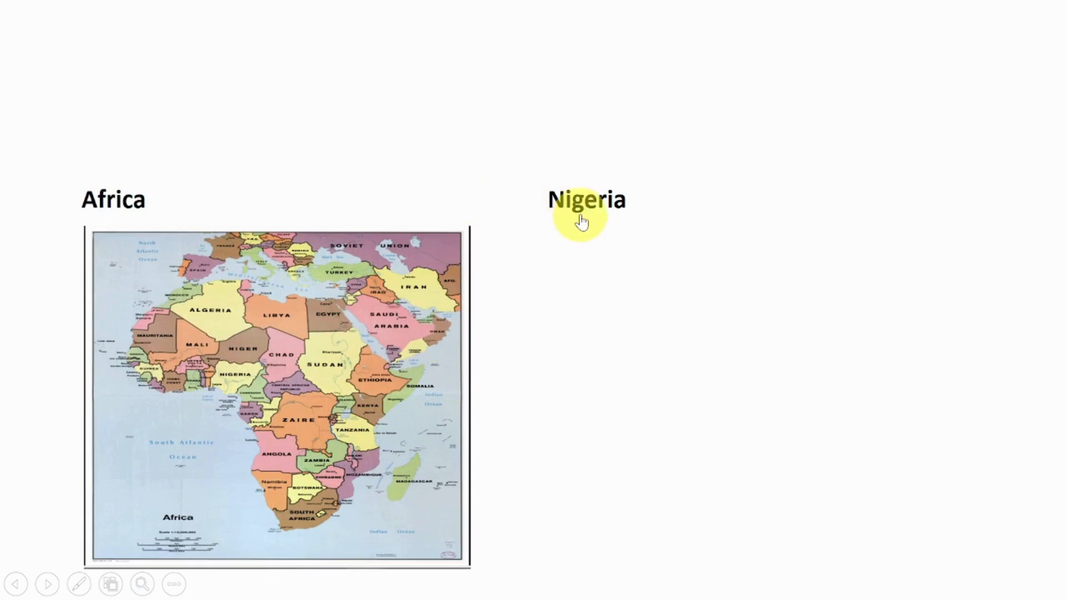
click(582, 214)
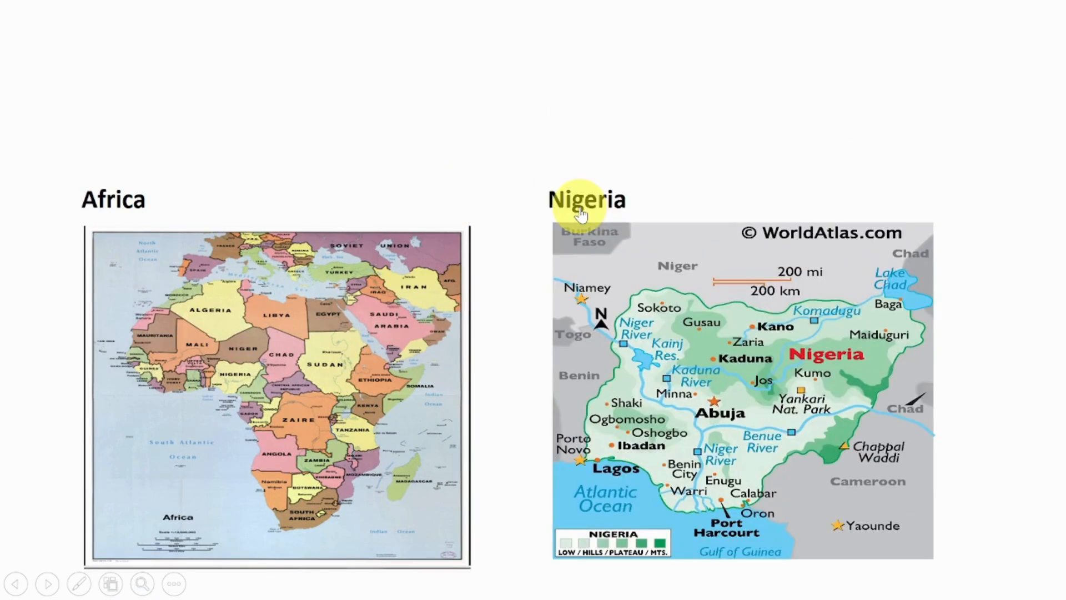
click(581, 215)
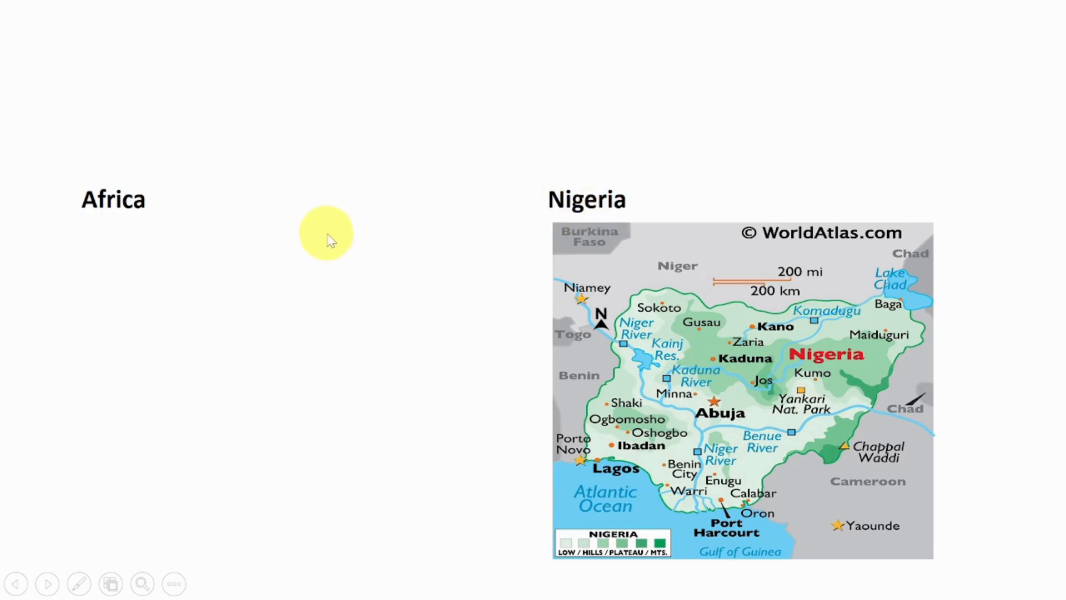
key(Escape)
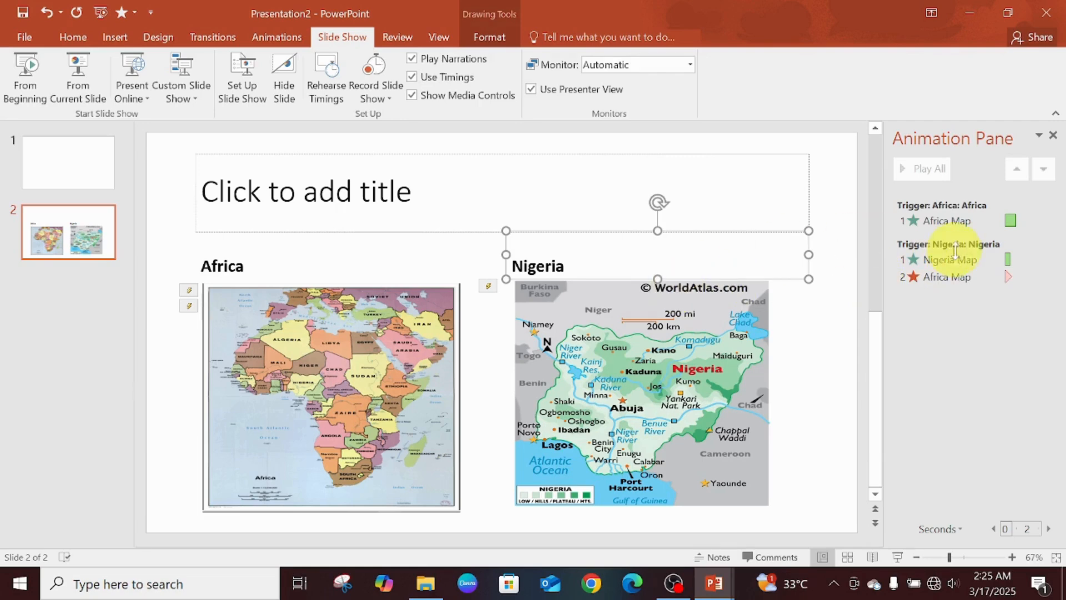
Step: Set the Africa map's Disappear animation under the Nigeria trigger to start With Previous
click(951, 276)
click(280, 36)
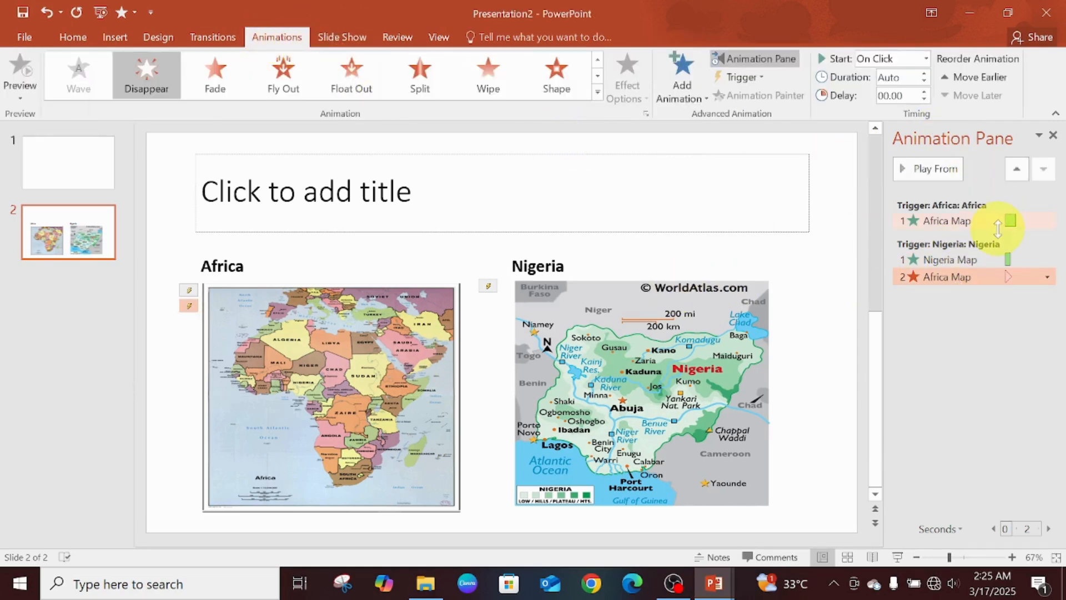
click(925, 58)
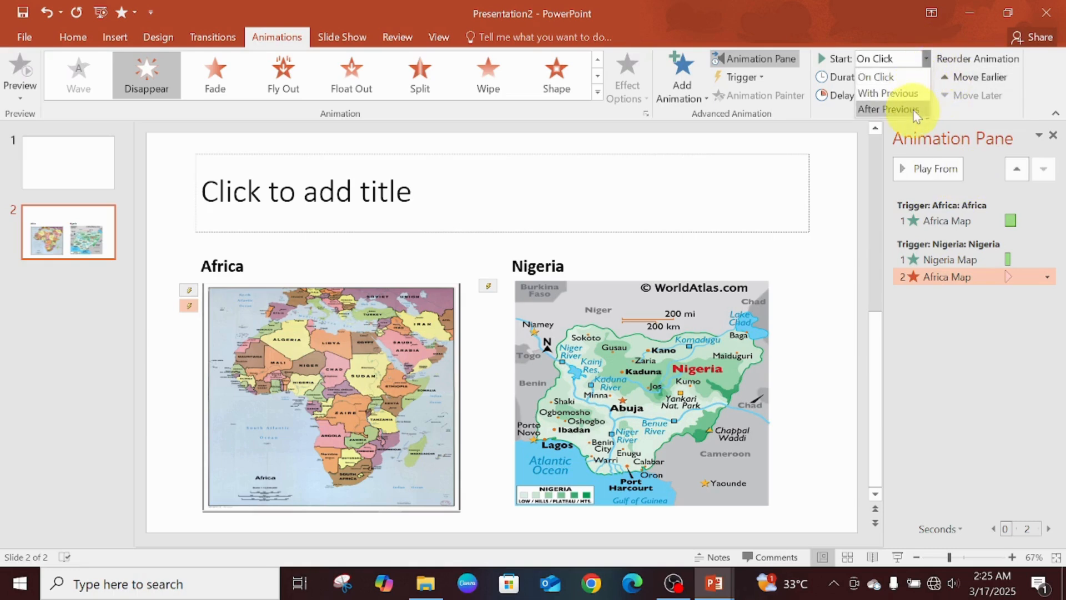
click(907, 93)
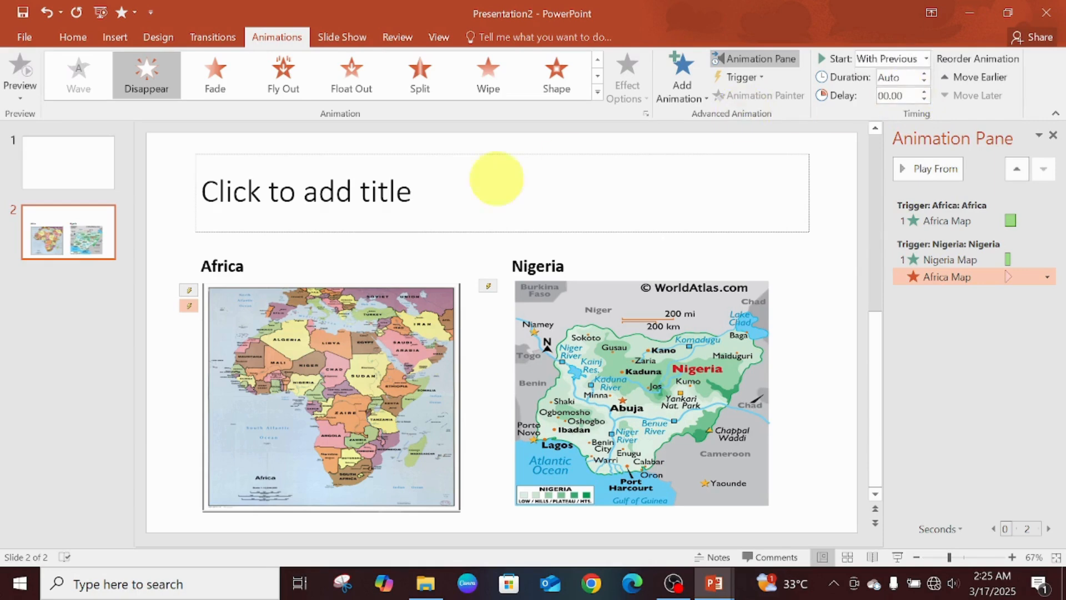
Step: Replay the current slide, show the Africa map and test the Nigeria trigger with a single activation, then exit the show
click(333, 36)
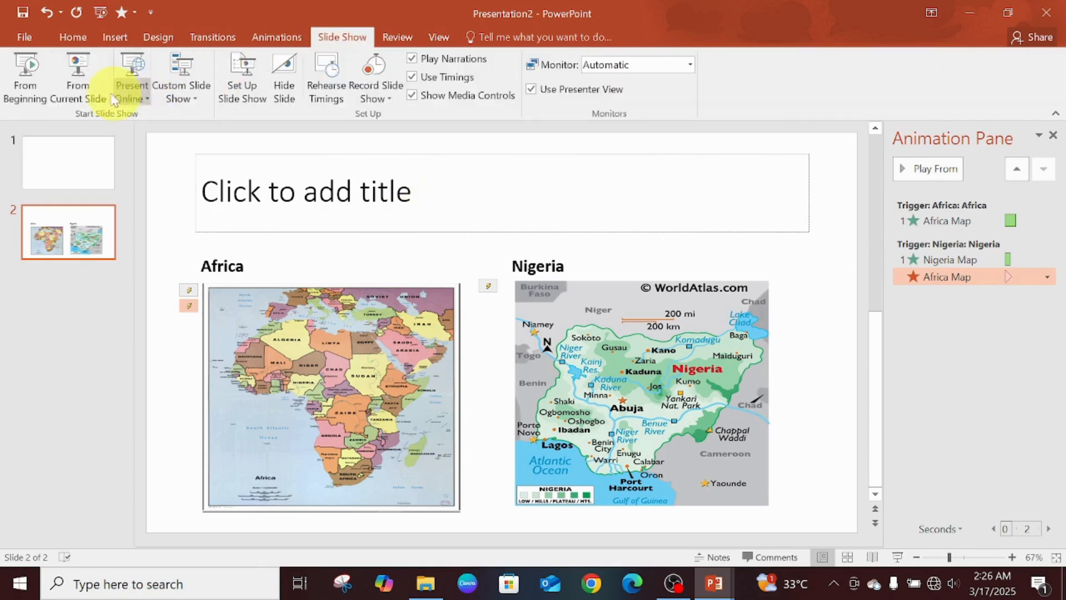
click(91, 85)
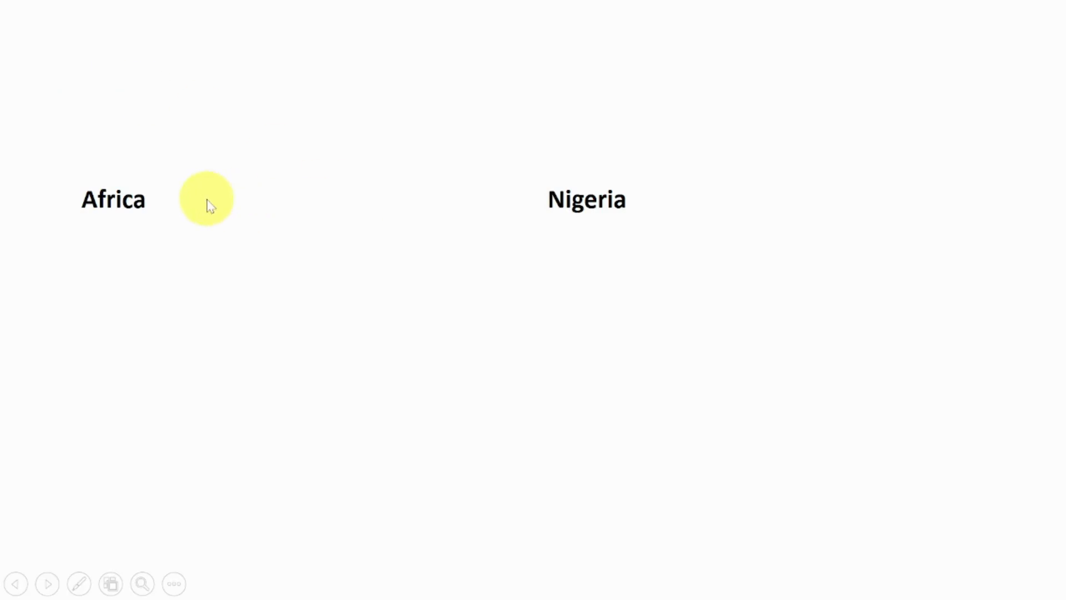
click(106, 215)
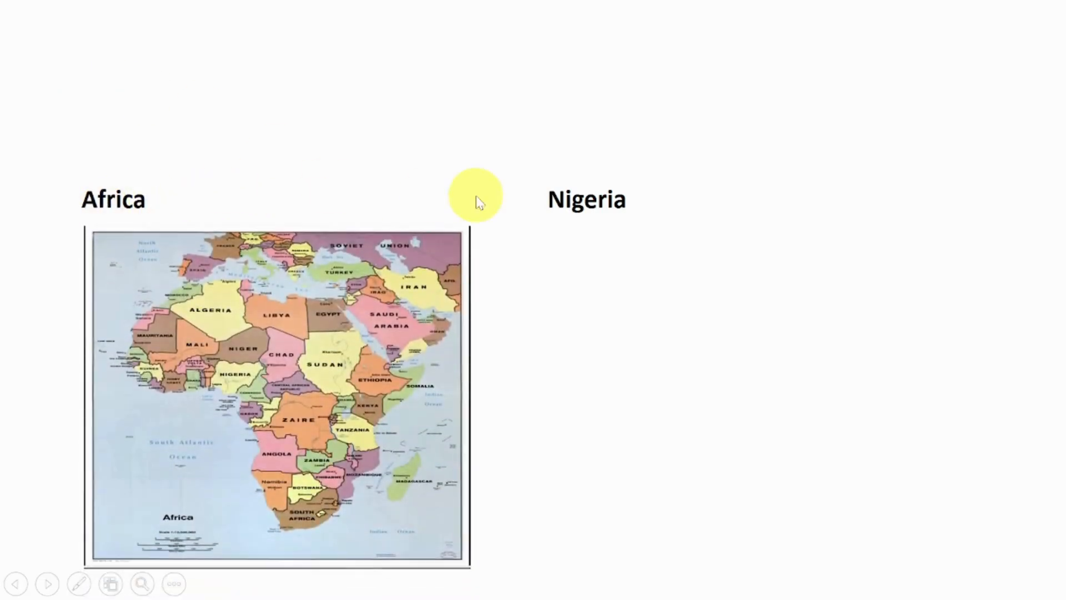
click(576, 213)
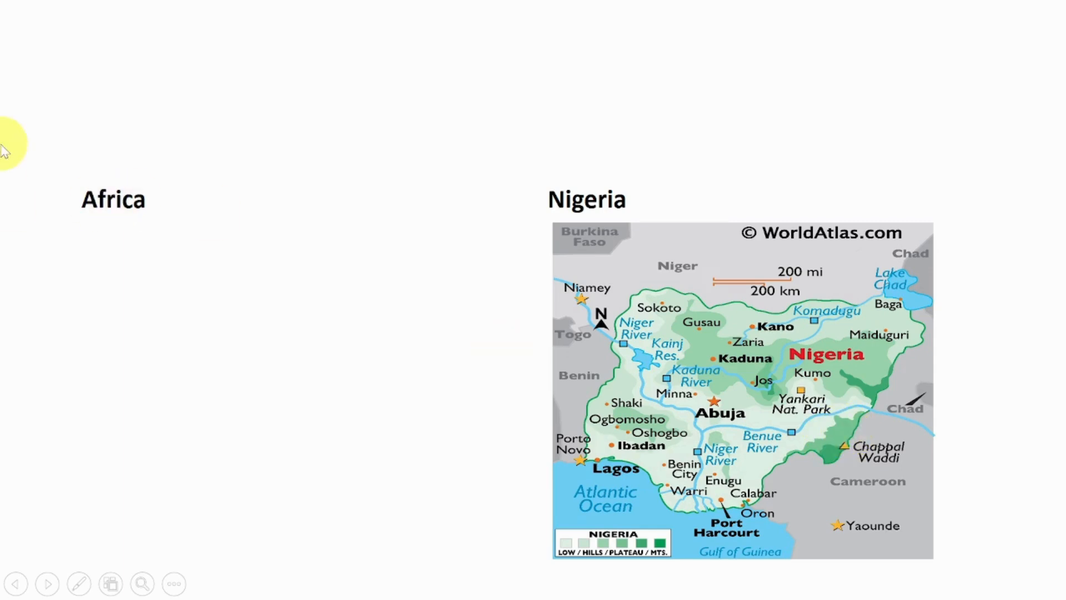
key(Escape)
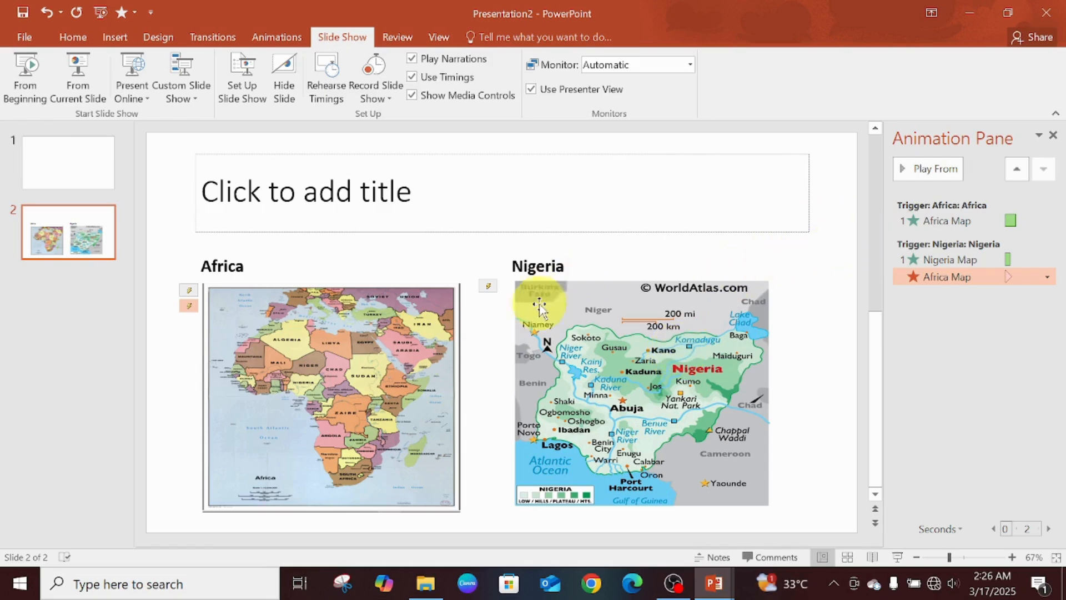
Step: Add a Disappear exit animation to the Nigeria map alongside its existing entrance effect
click(579, 345)
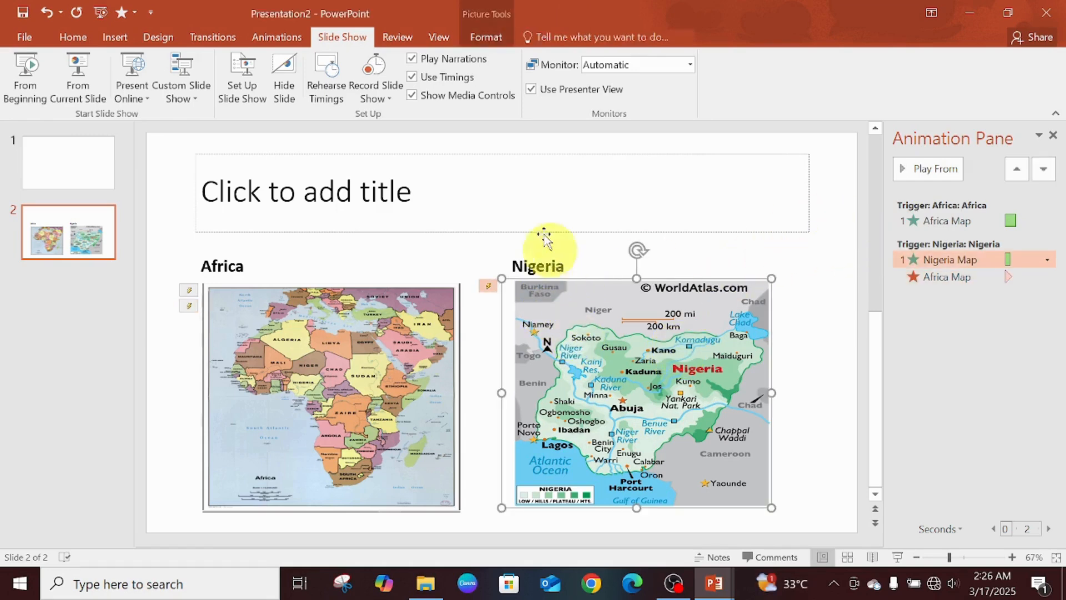
click(268, 37)
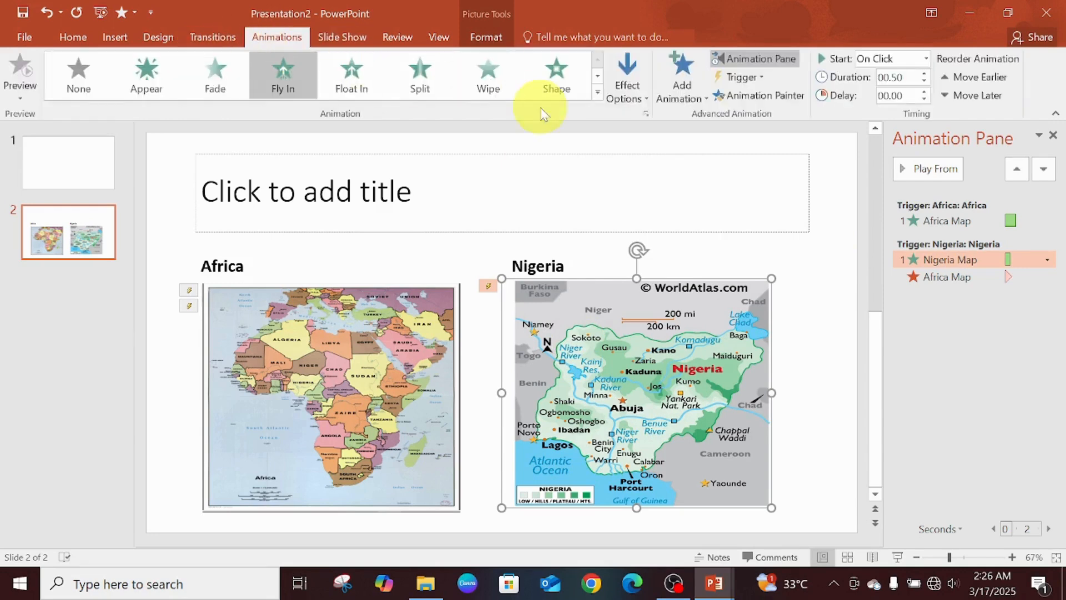
click(683, 84)
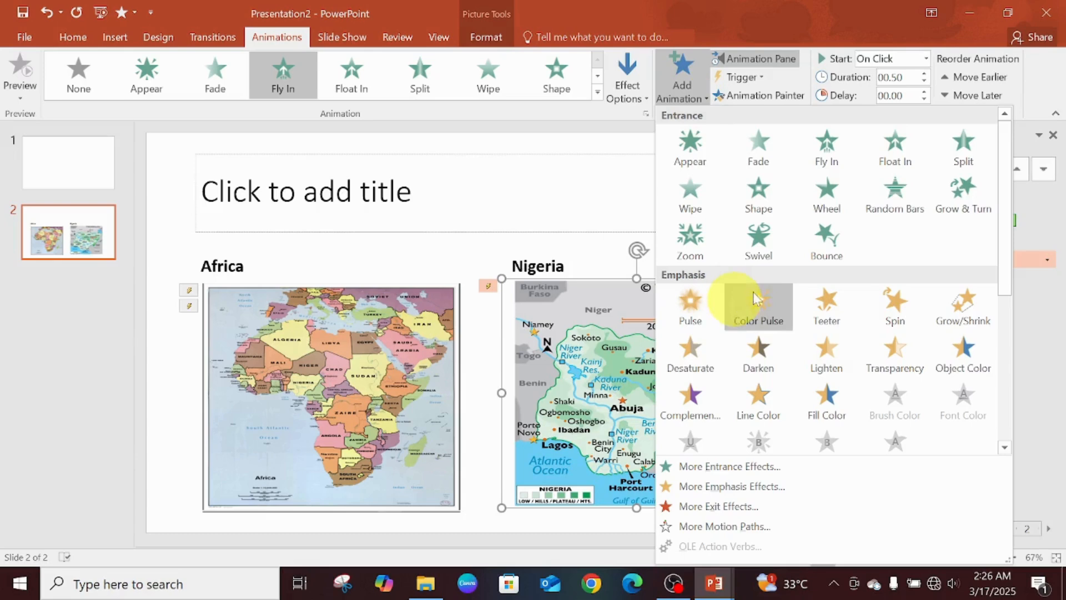
drag(1000, 255, 1016, 392)
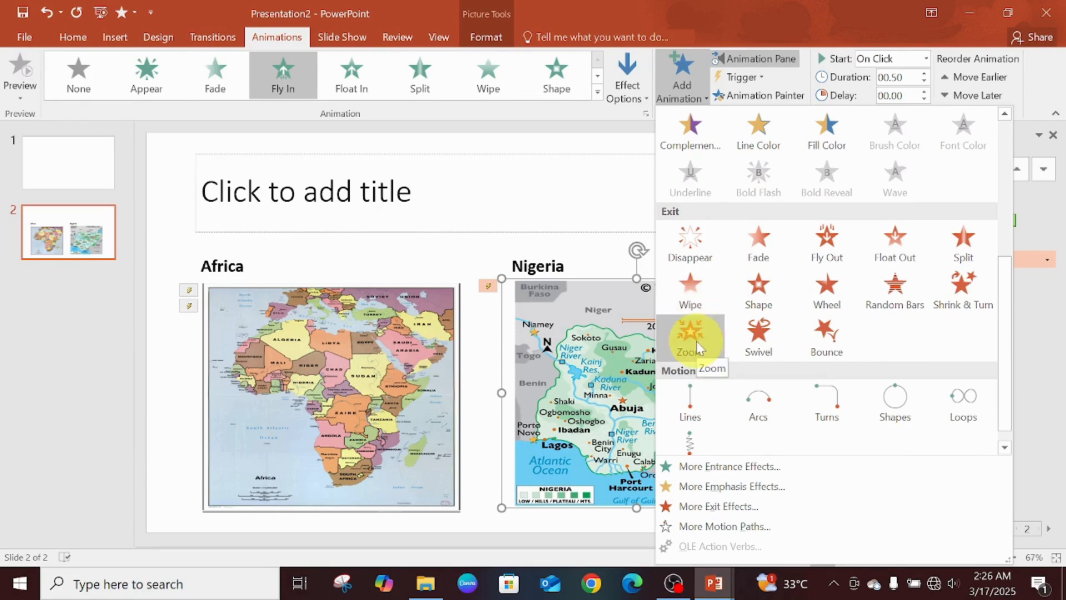
click(690, 257)
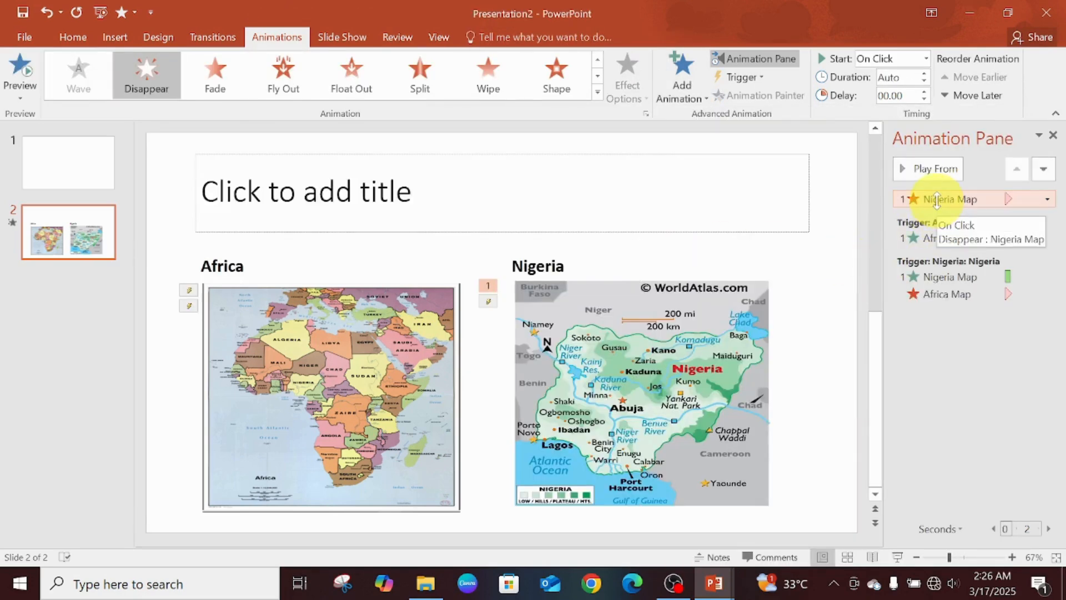
Step: Set the Nigeria map's Disappear animation to trigger on click of the Africa heading and start With Previous
click(758, 78)
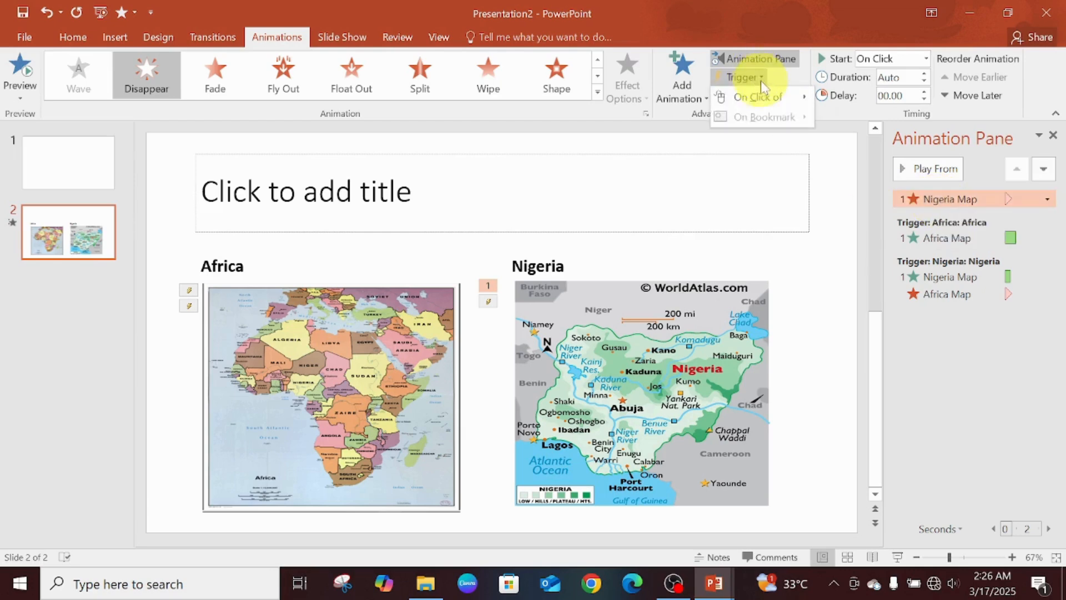
mouse_move(765, 98)
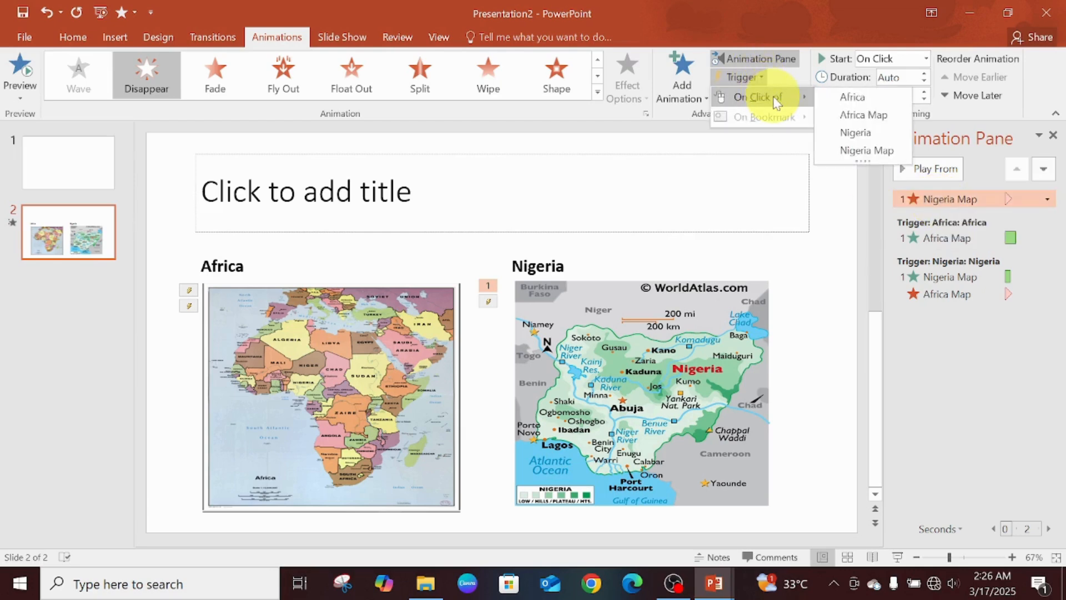
click(834, 98)
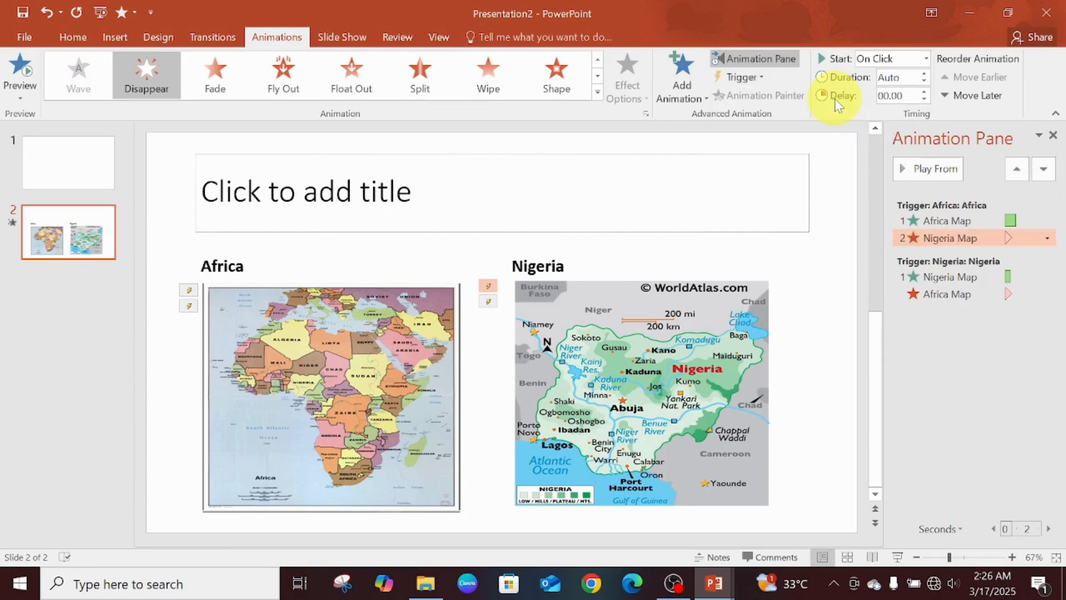
click(926, 58)
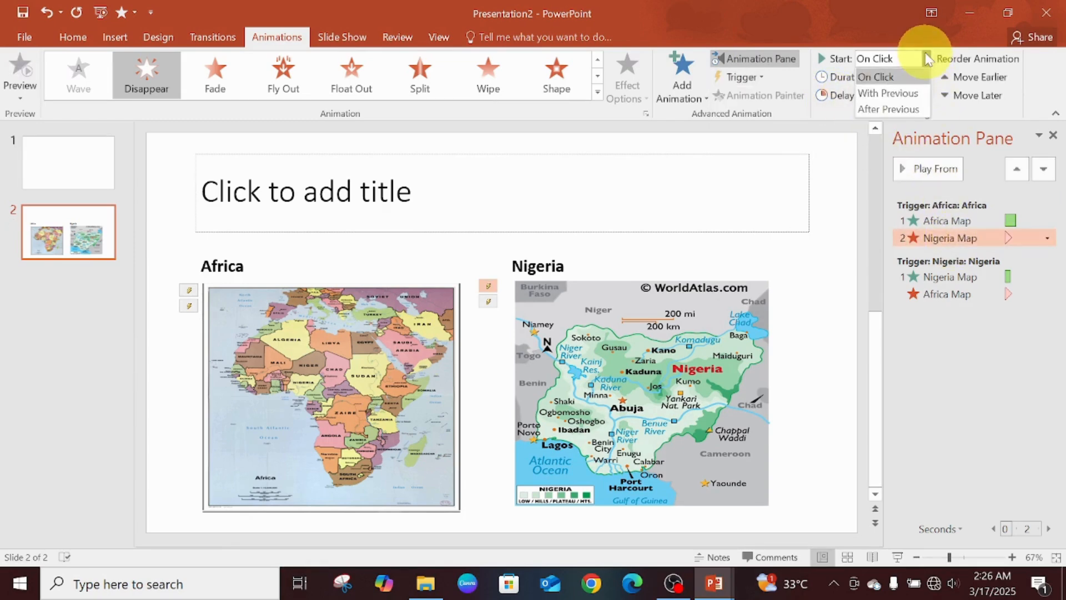
click(919, 95)
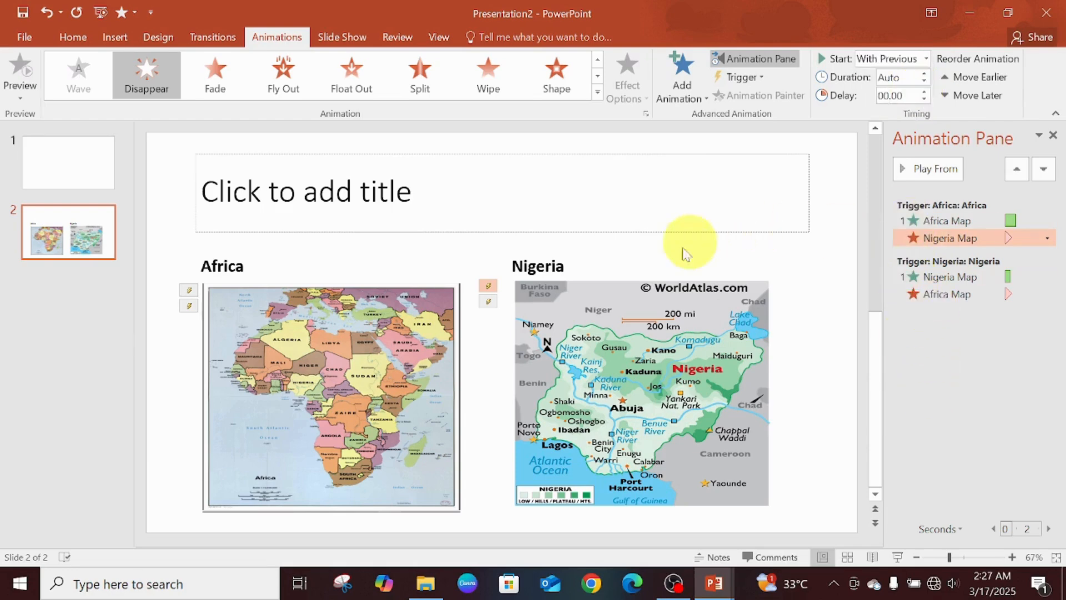
Step: Play the current slide again to test how the two headings swap the Africa and Nigeria maps, and exit the show
click(338, 35)
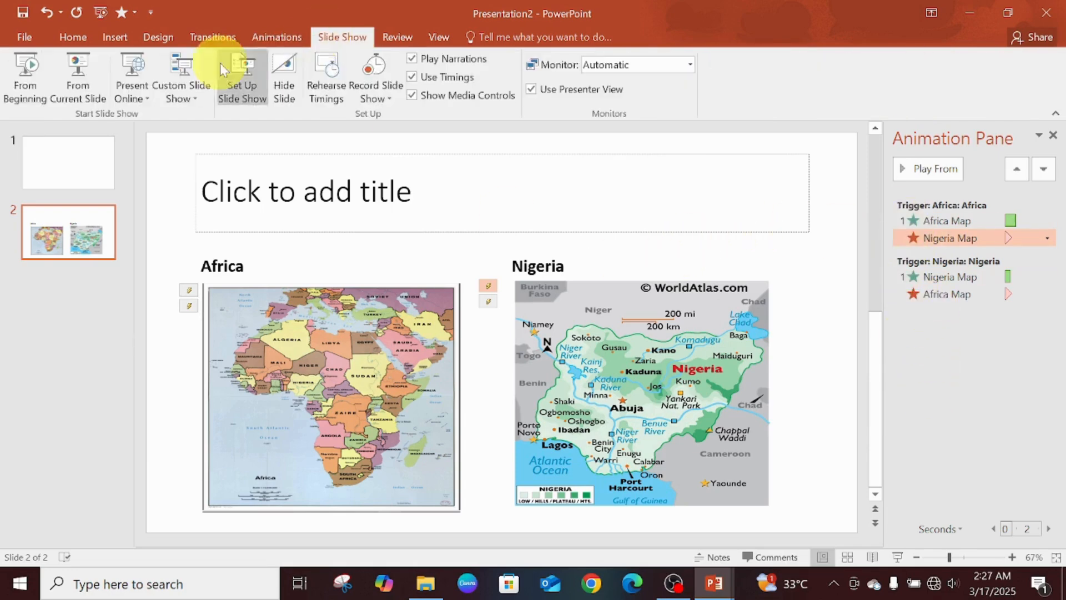
click(84, 83)
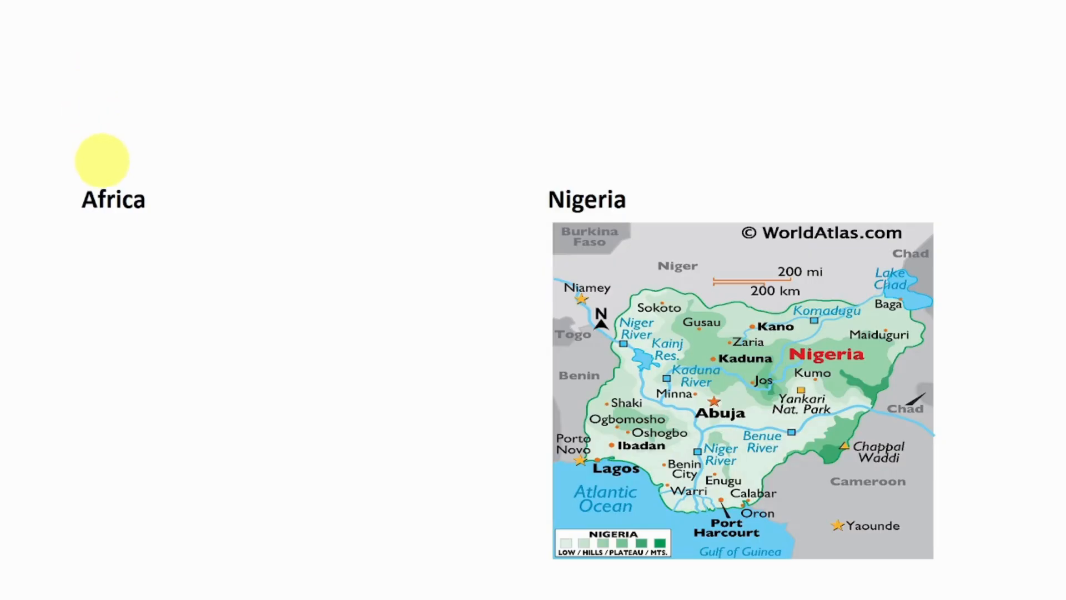
key(Escape)
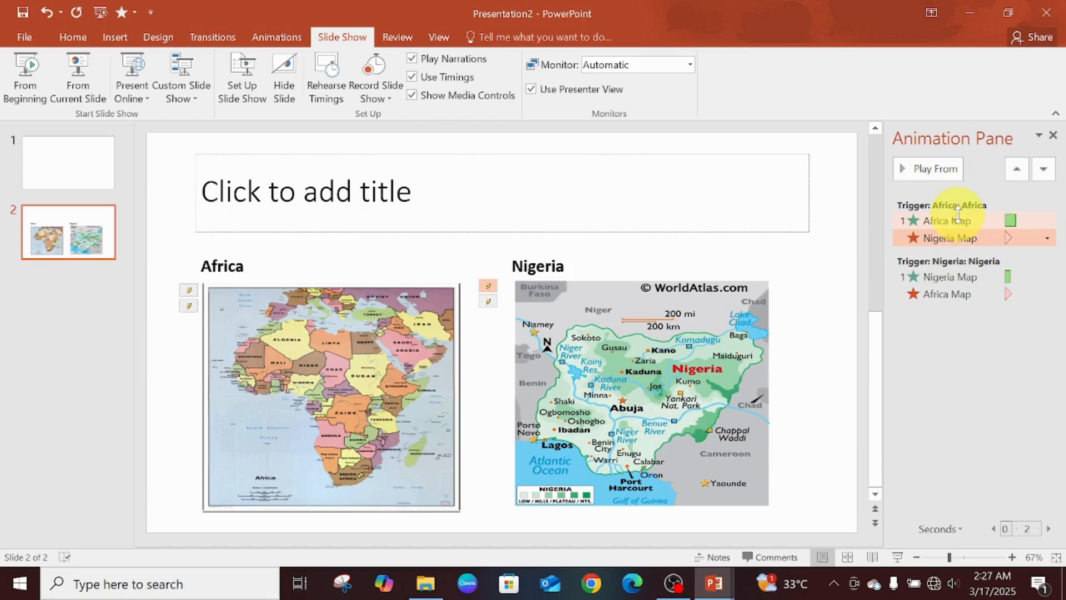
Step: Try to set the Africa map's animations to trigger on click of the Africa heading
click(262, 358)
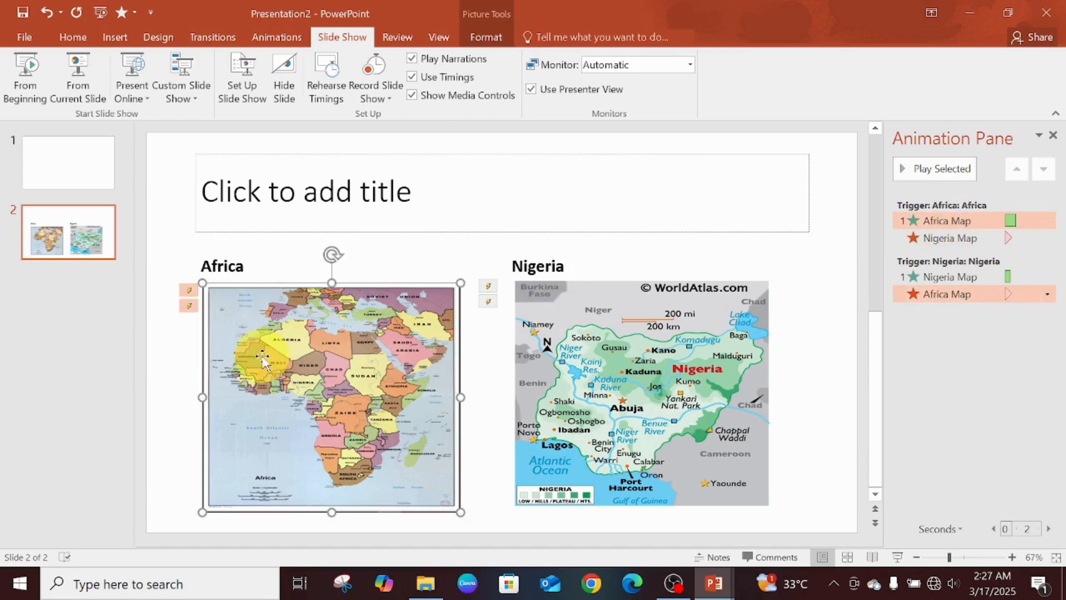
click(276, 36)
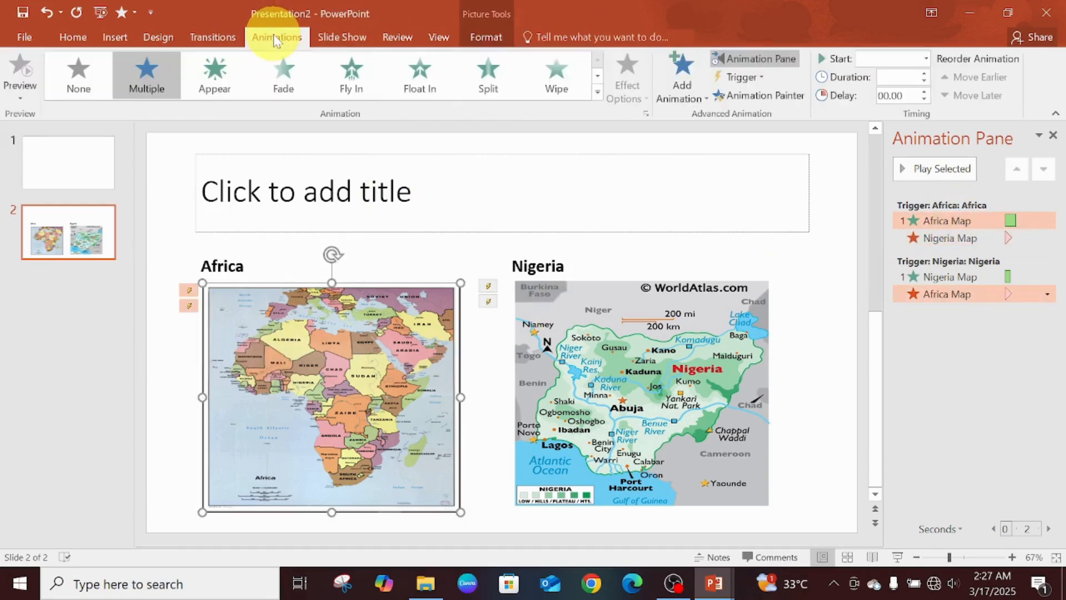
click(740, 77)
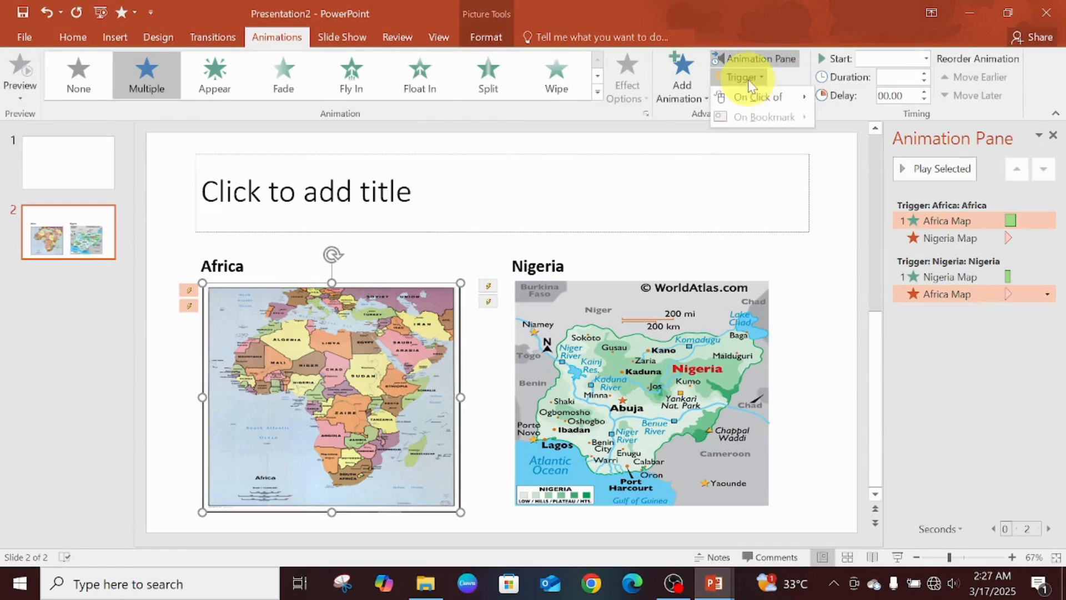
mouse_move(760, 100)
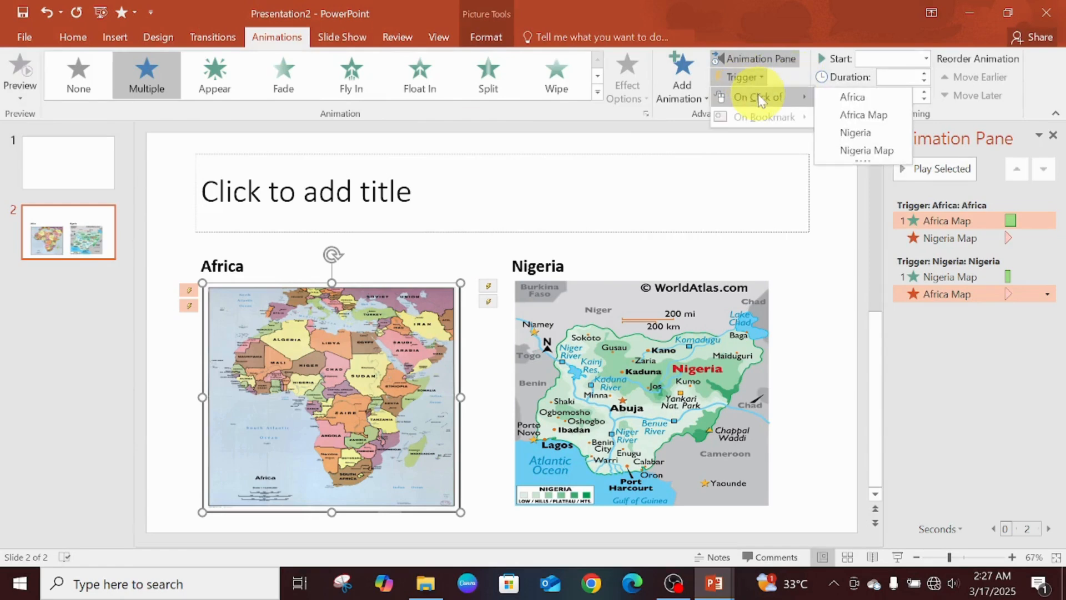
click(856, 94)
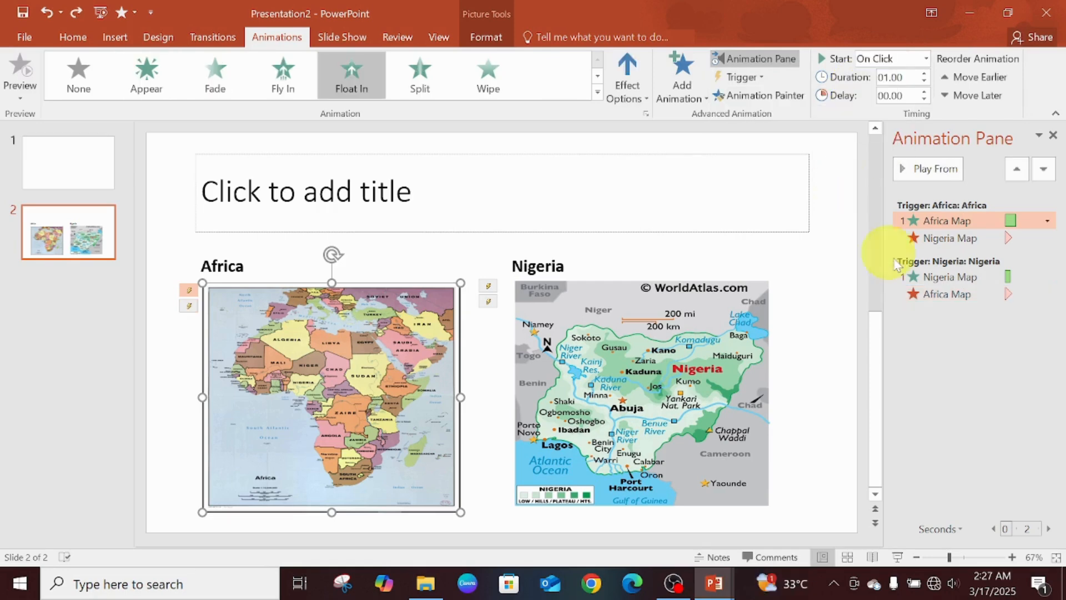
click(925, 277)
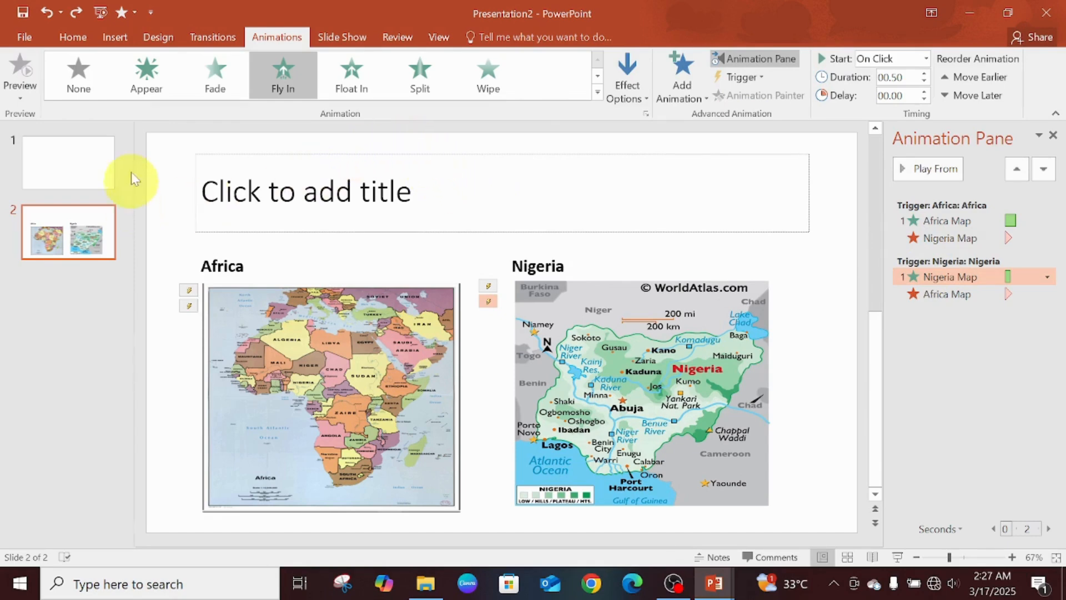
Step: Play the current slide, alternate repeatedly between the Nigeria and Africa headings to test the map swap, and exit the show
click(124, 41)
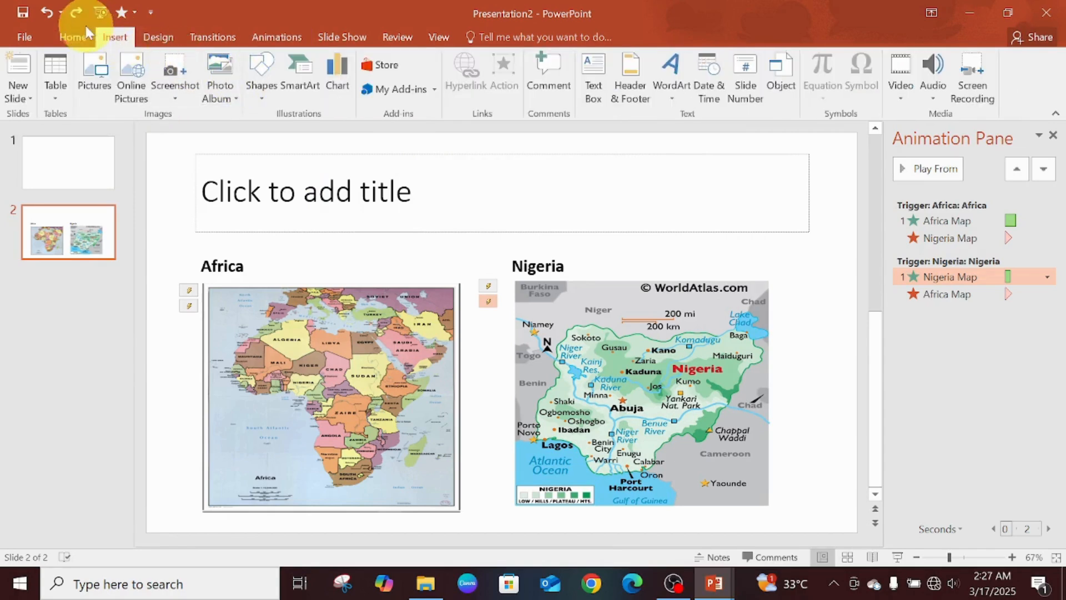
click(275, 37)
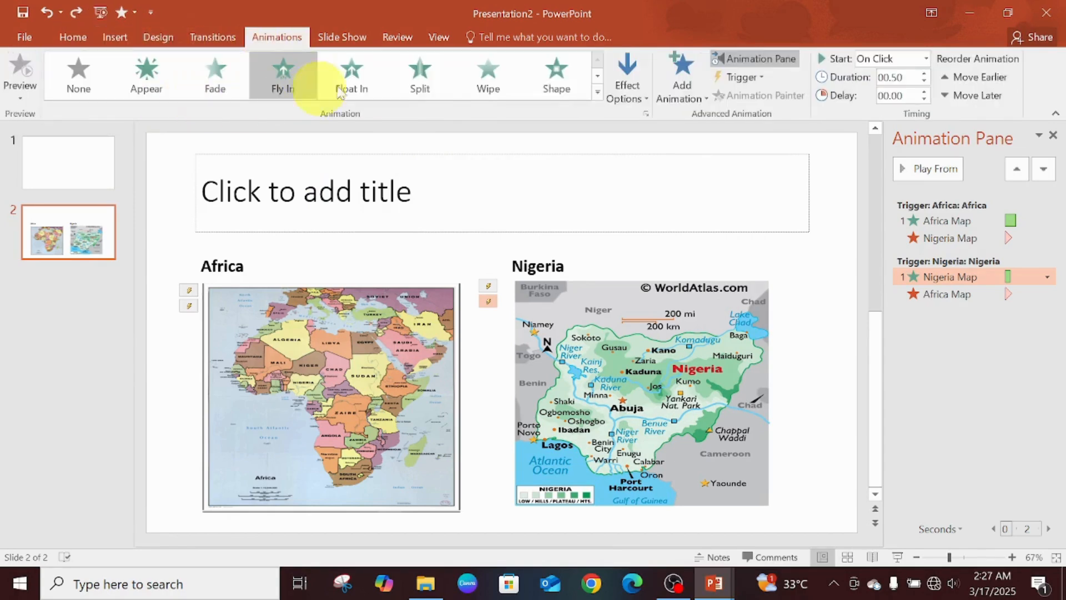
click(339, 36)
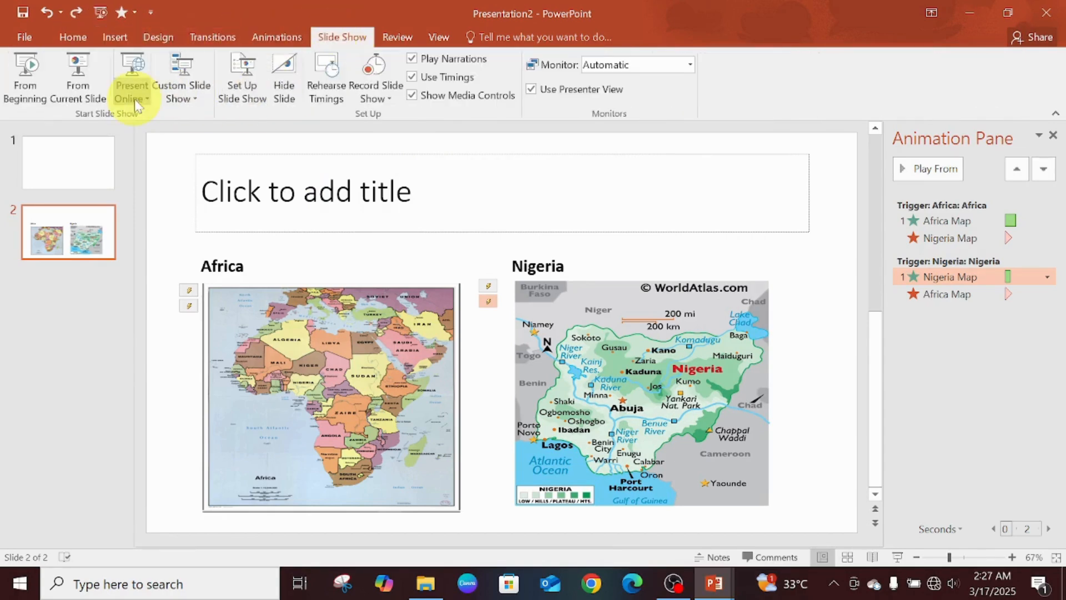
click(78, 77)
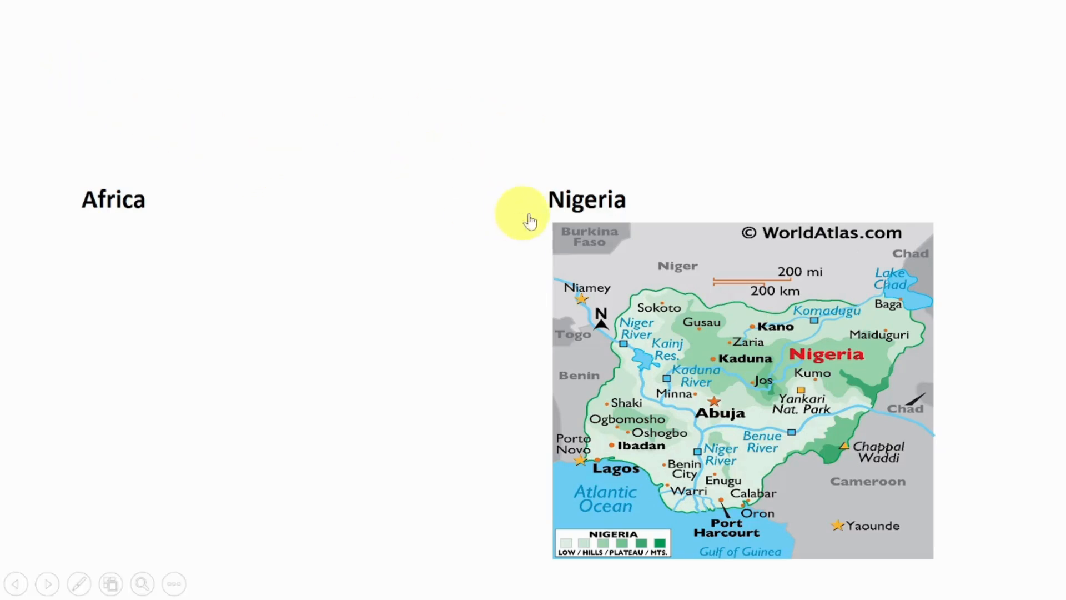
click(572, 208)
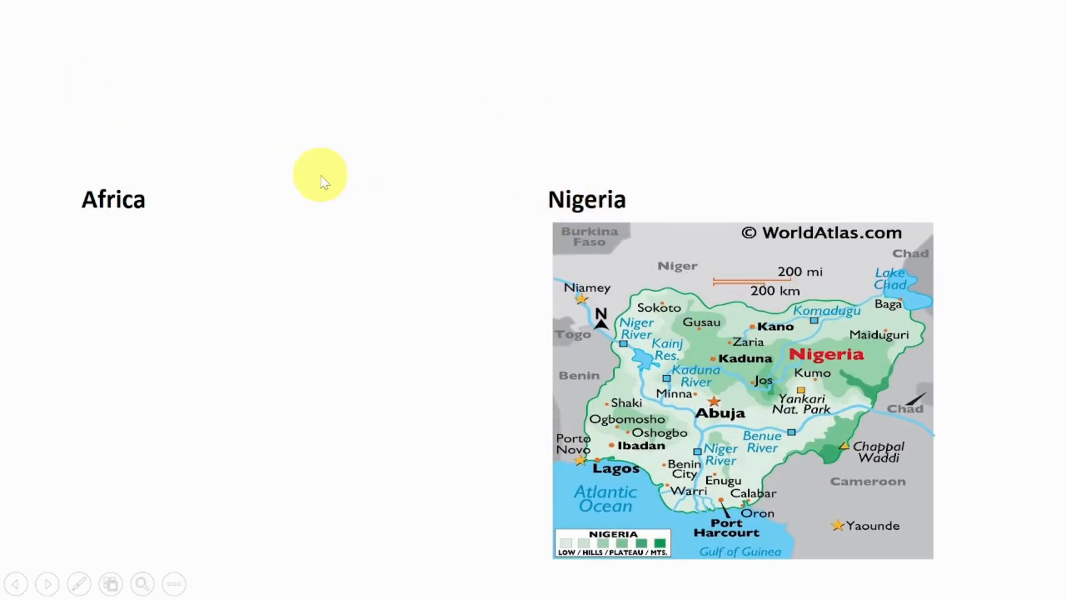
click(120, 217)
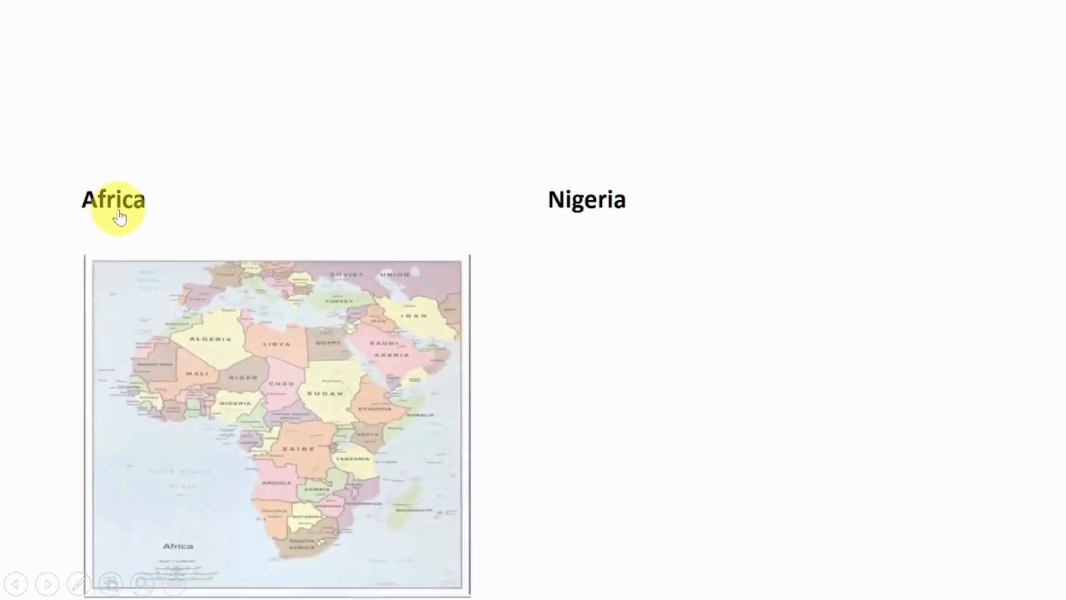
click(580, 205)
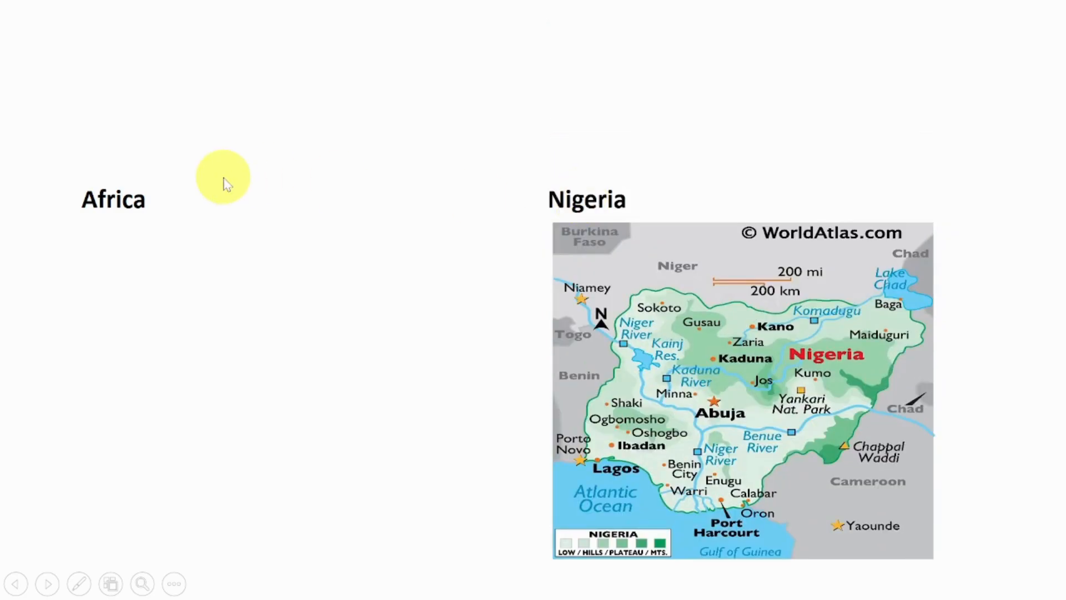
click(122, 215)
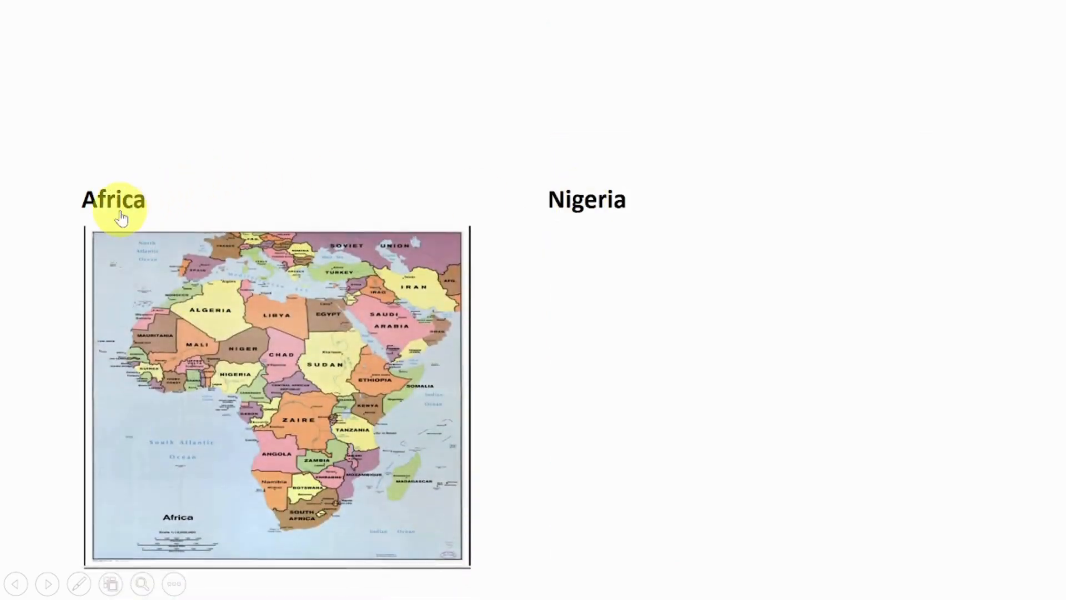
click(596, 210)
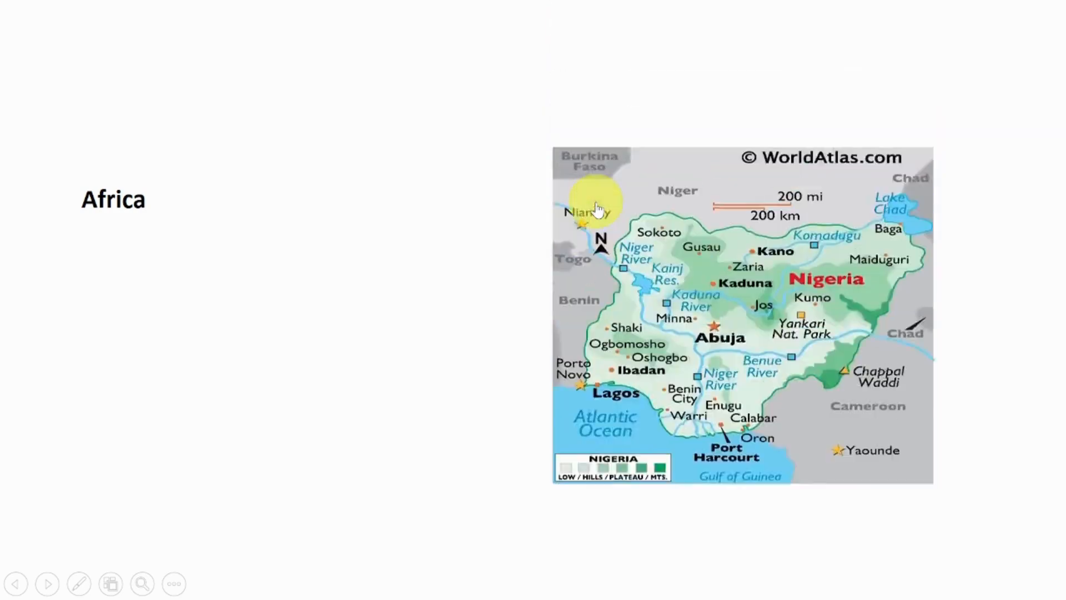
click(105, 214)
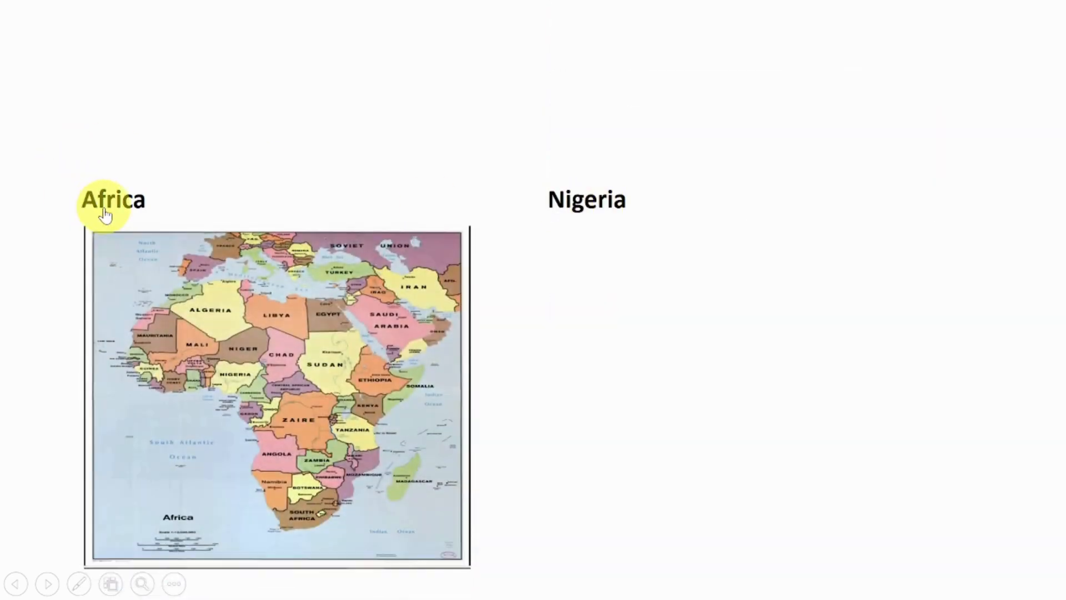
key(Escape)
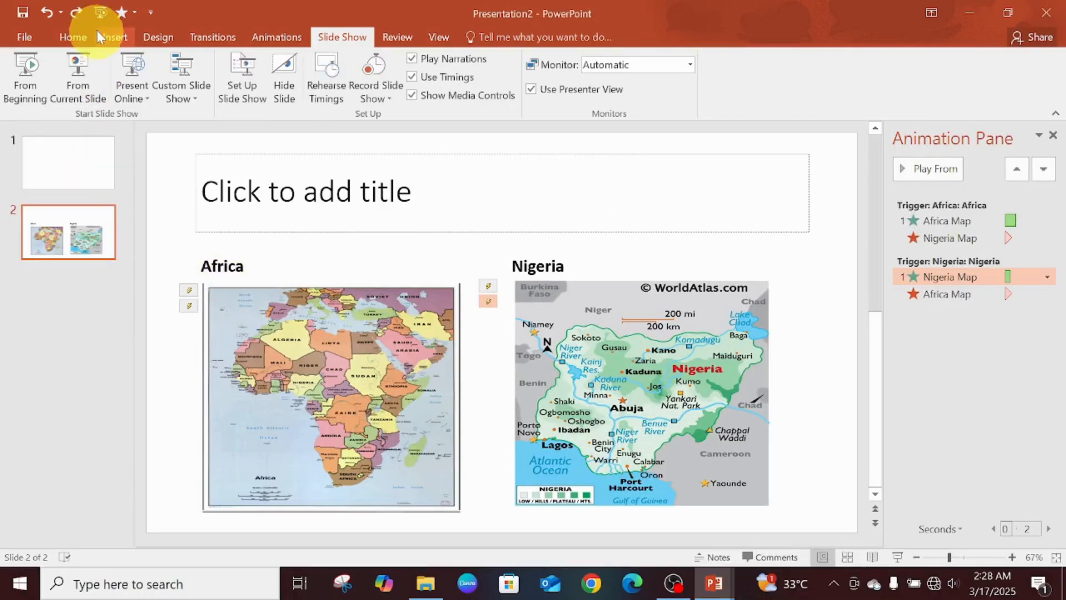
Step: Add a new slide with the Blank layout after the maps slide
click(117, 37)
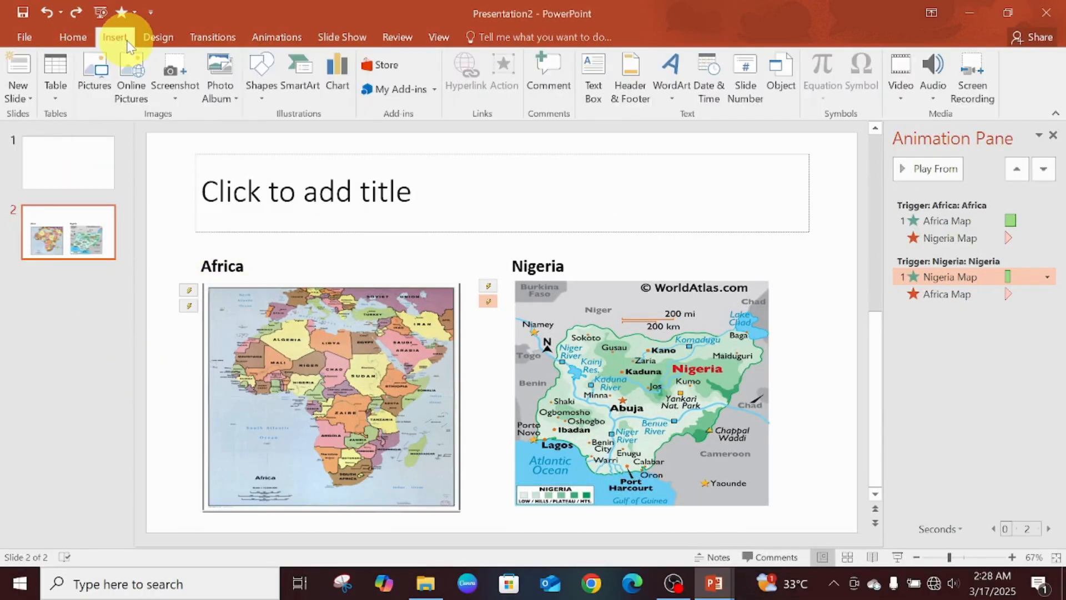
click(63, 43)
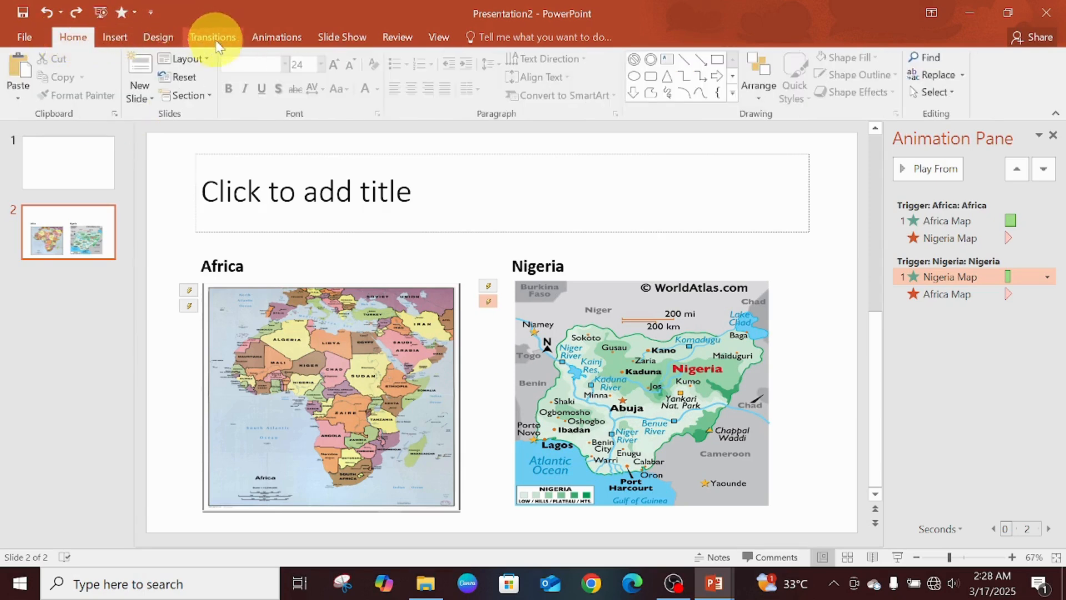
click(111, 41)
click(75, 41)
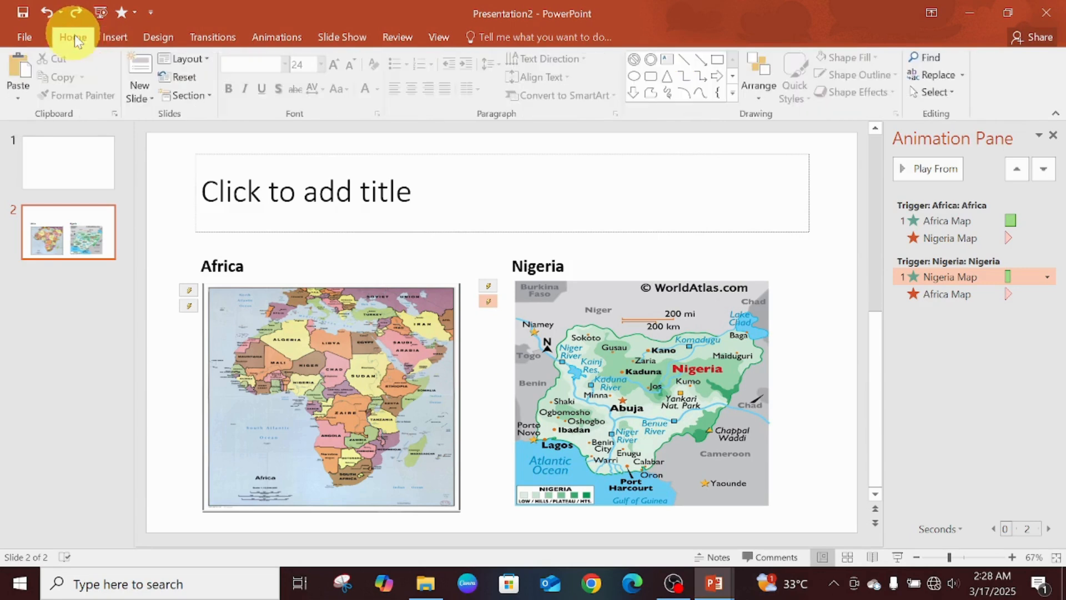
click(139, 93)
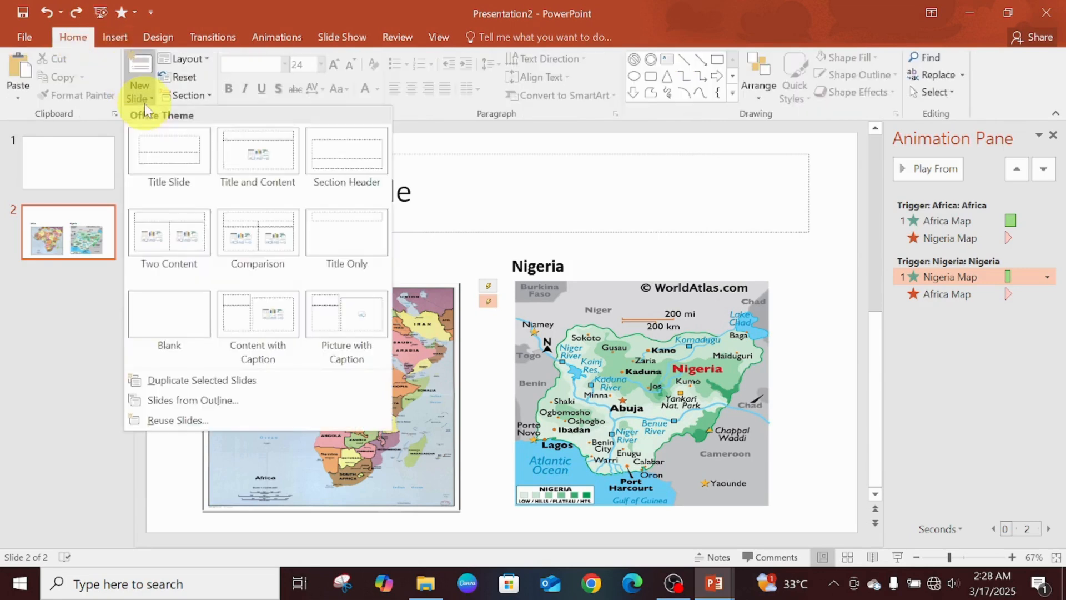
click(200, 328)
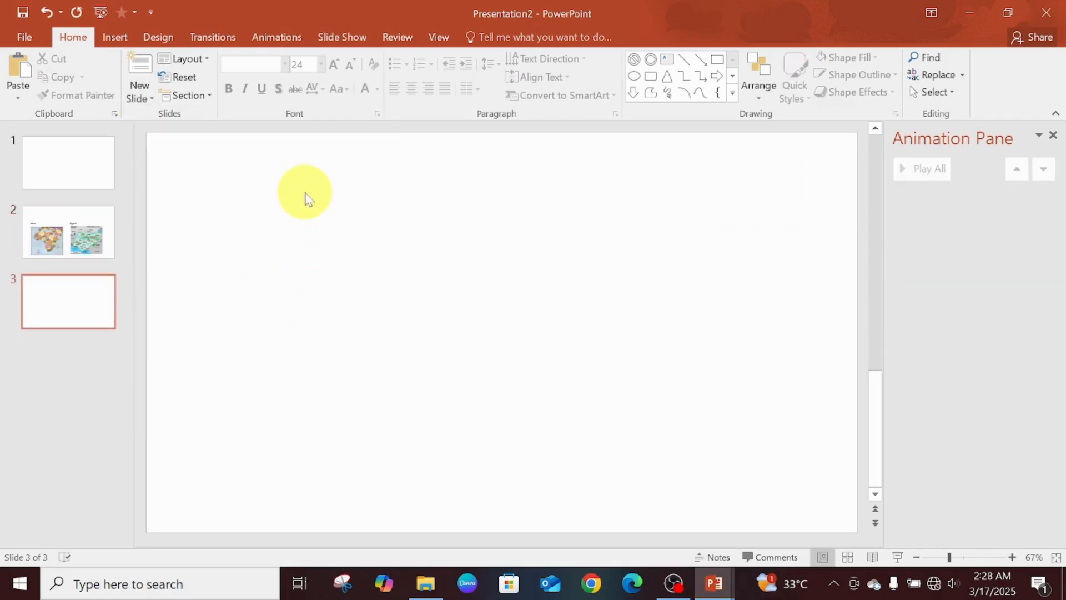
Step: Draw an oval about 2.41" wide and 0.63" high in the blank slide's lower half and give it the black outline theme style
click(128, 37)
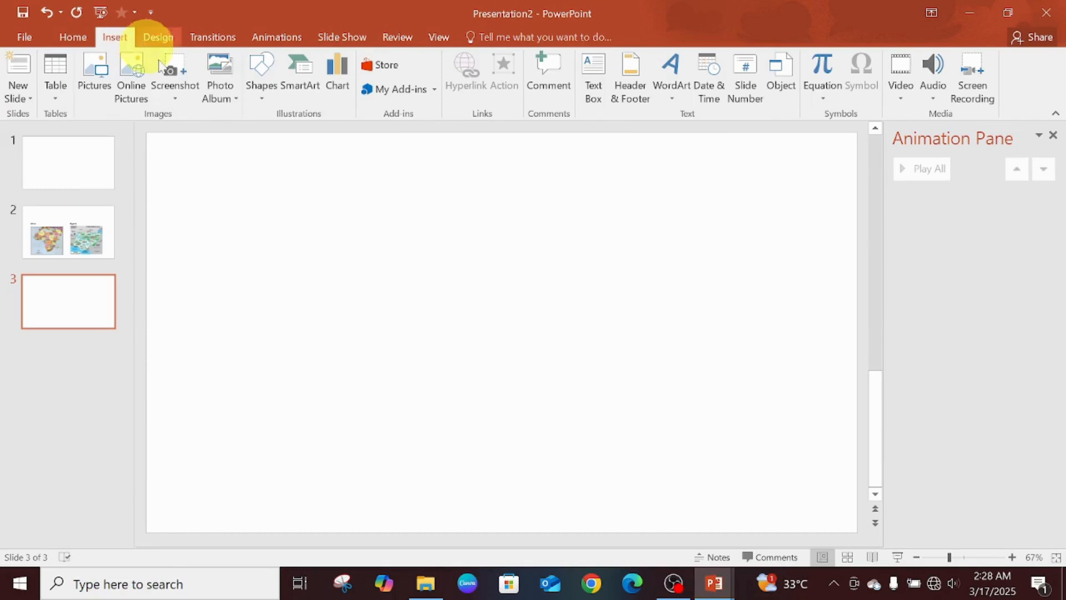
click(262, 83)
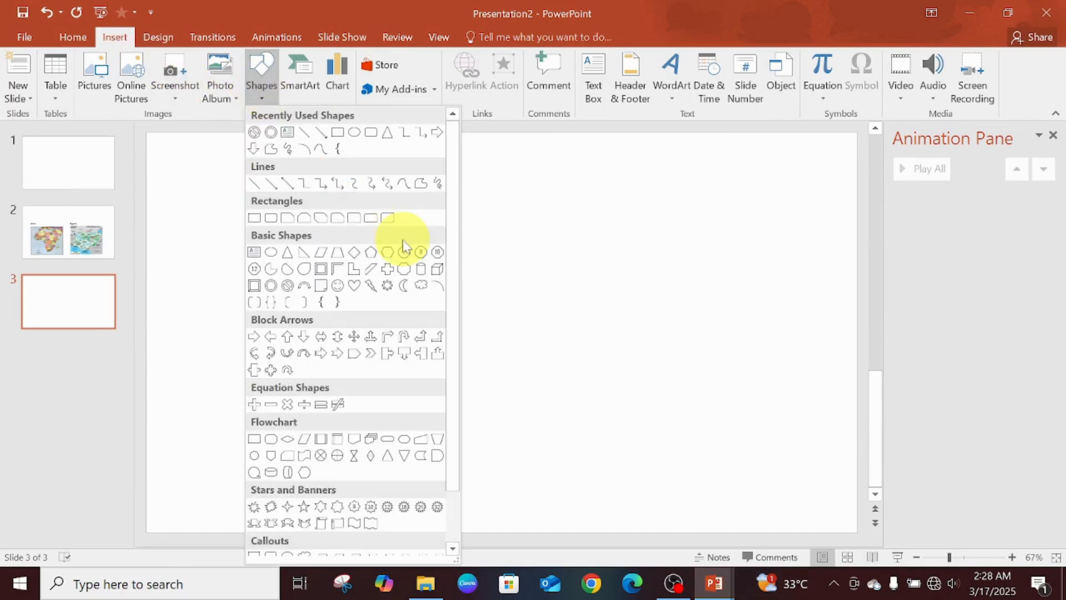
click(271, 253)
drag(295, 380, 423, 414)
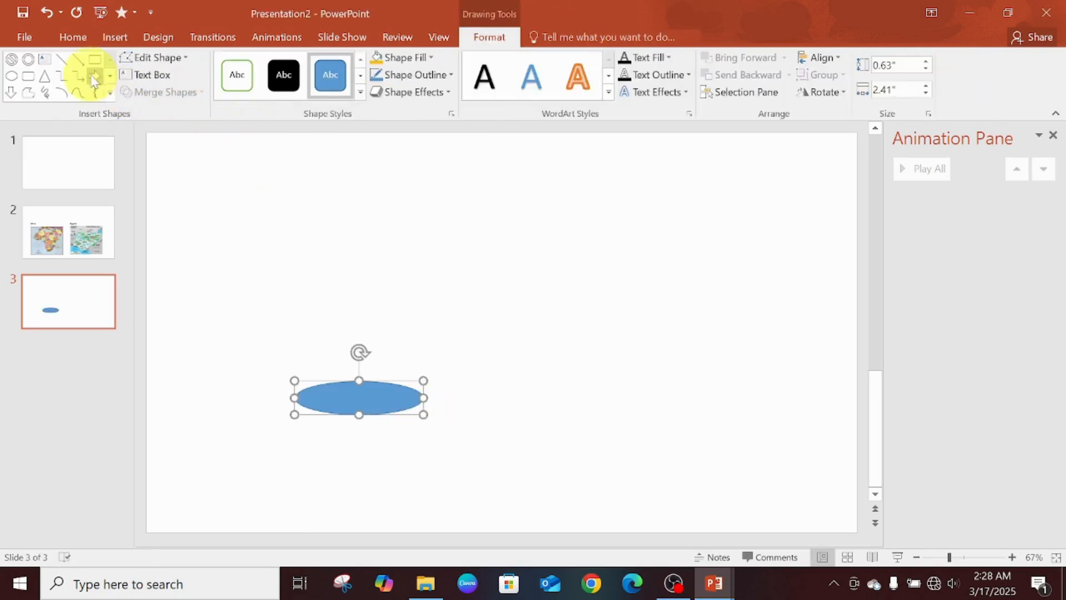
click(360, 91)
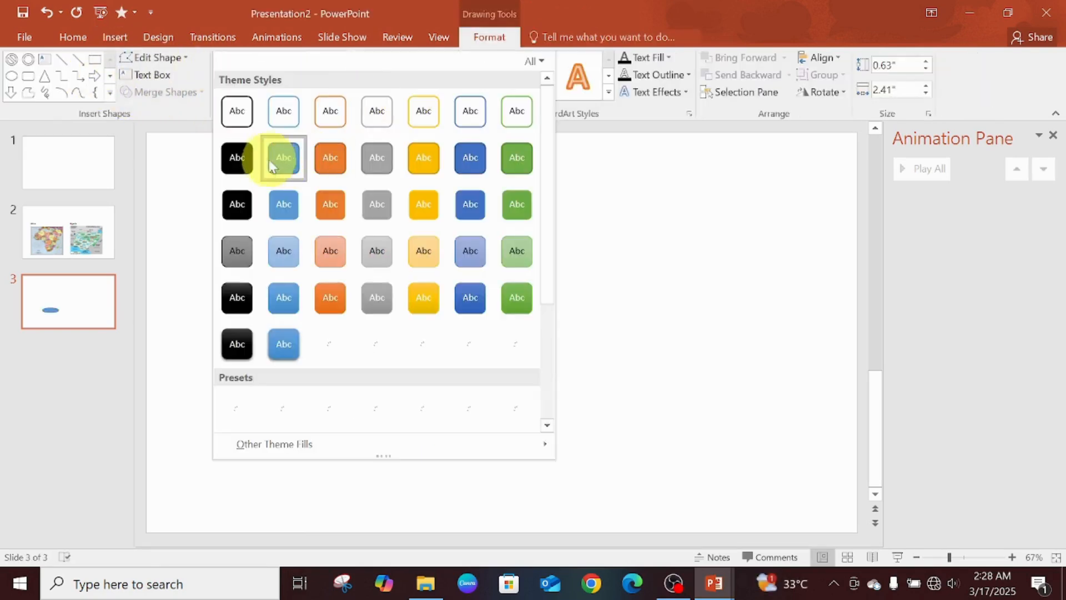
click(250, 121)
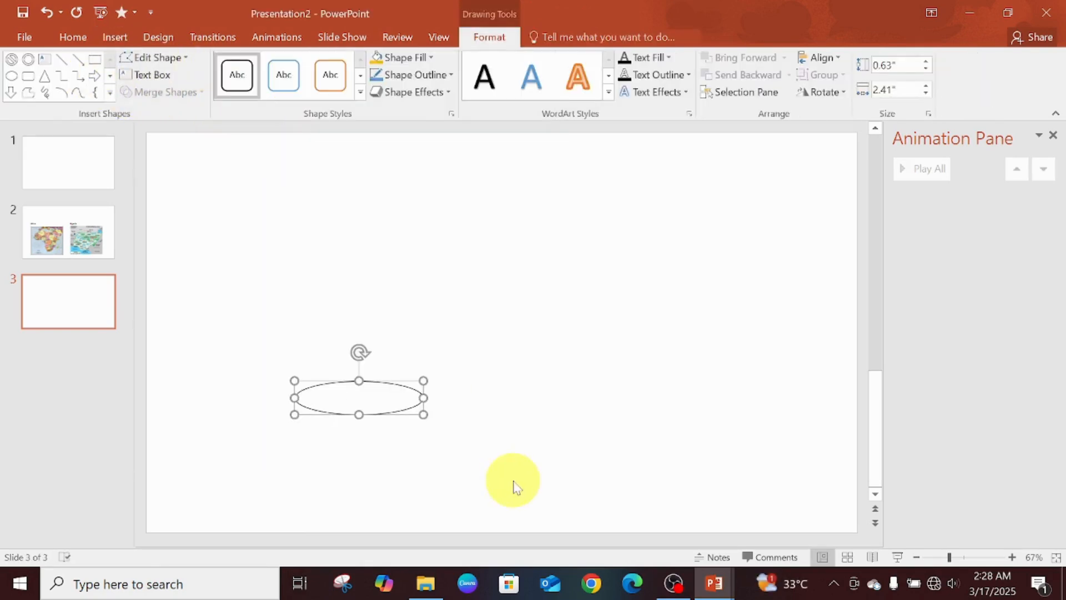
Step: Label the oval with the bold text ON
click(145, 76)
click(364, 398)
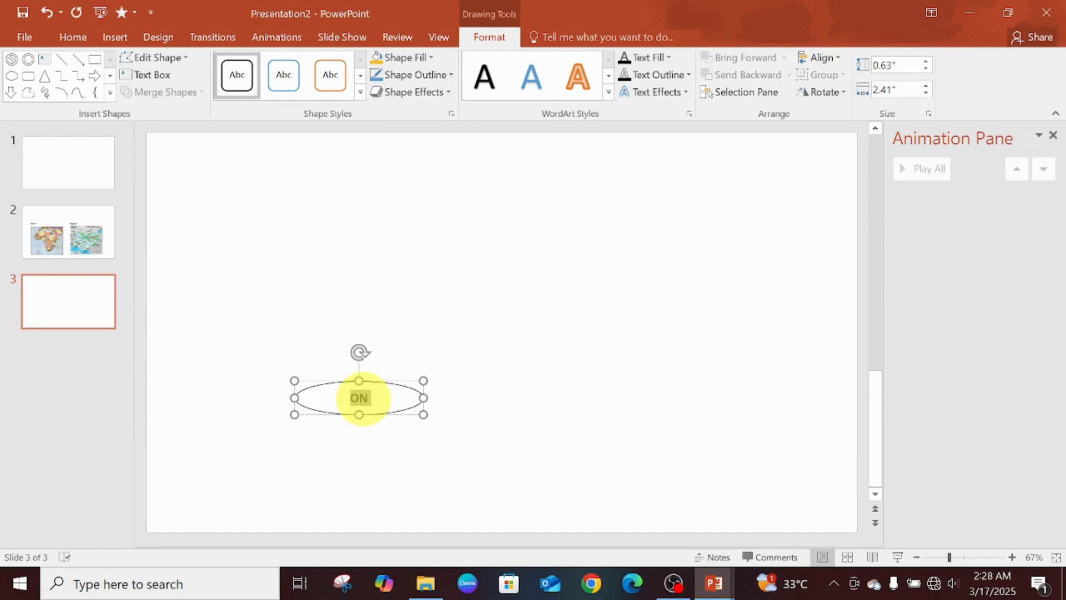
click(519, 394)
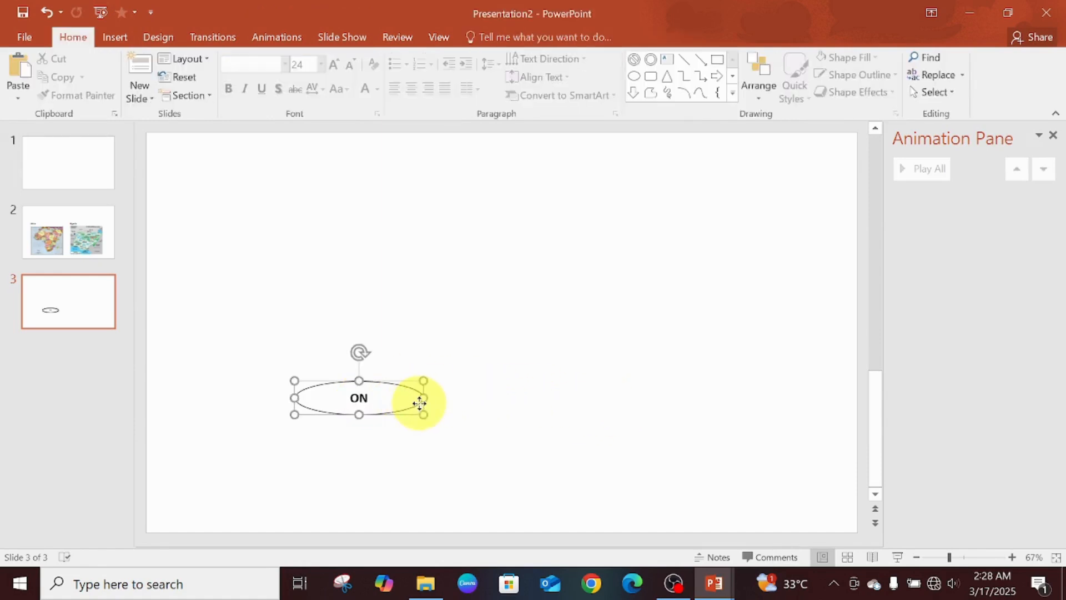
Step: Shrink the ON oval to about 2.22" by 0.55" and fill it with standard green
click(419, 404)
drag(422, 413, 413, 410)
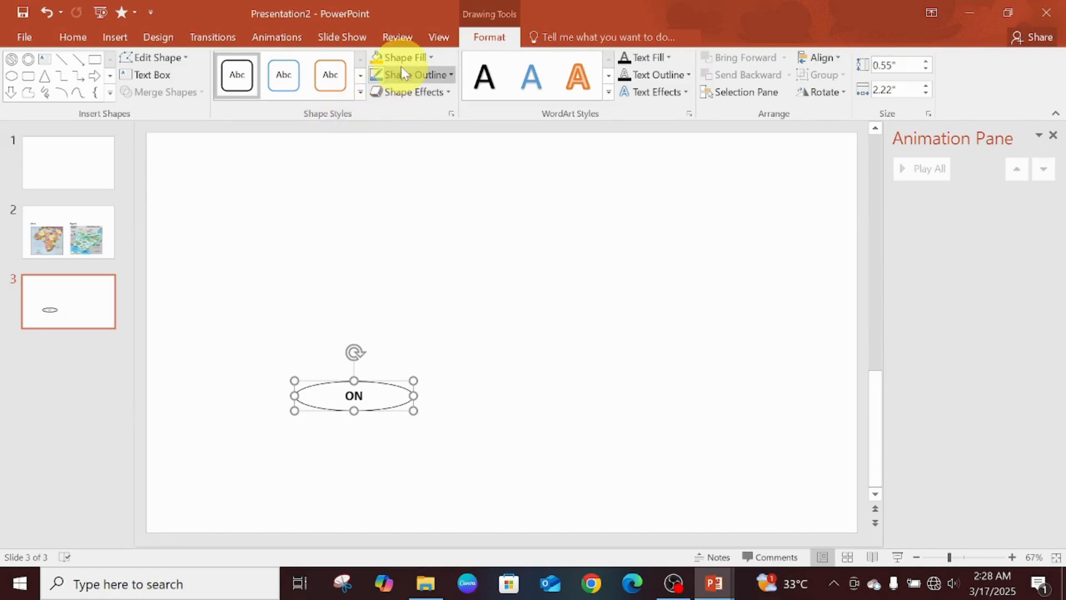
click(415, 58)
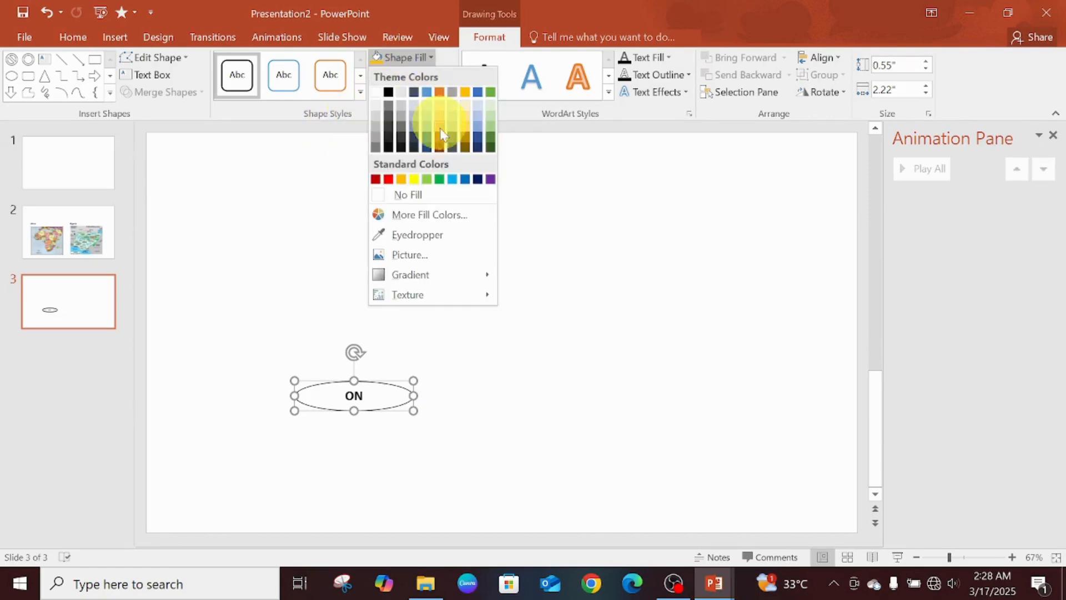
click(439, 179)
Step: Duplicate the green ON oval, place the copy level beside it on its right, and change the copy's text to OFF
key(ctrl+d)
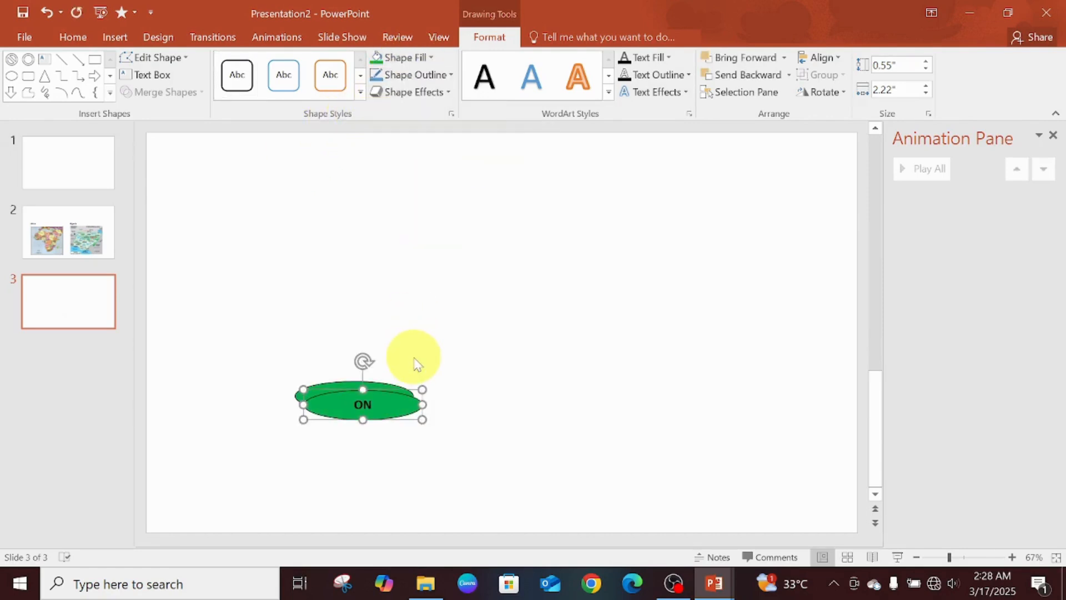
drag(409, 416, 541, 402)
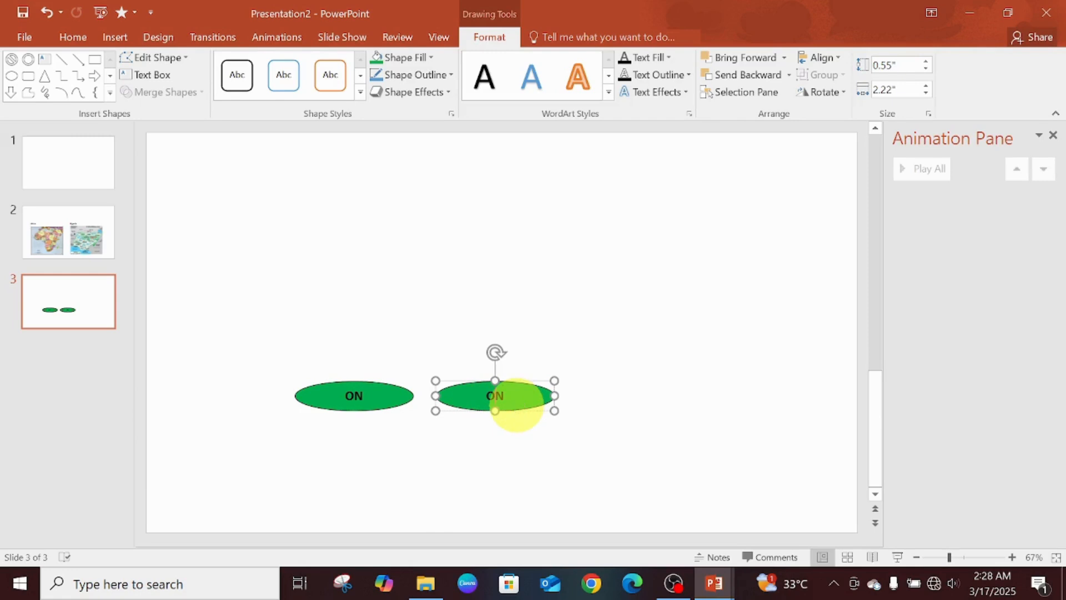
click(571, 400)
click(519, 404)
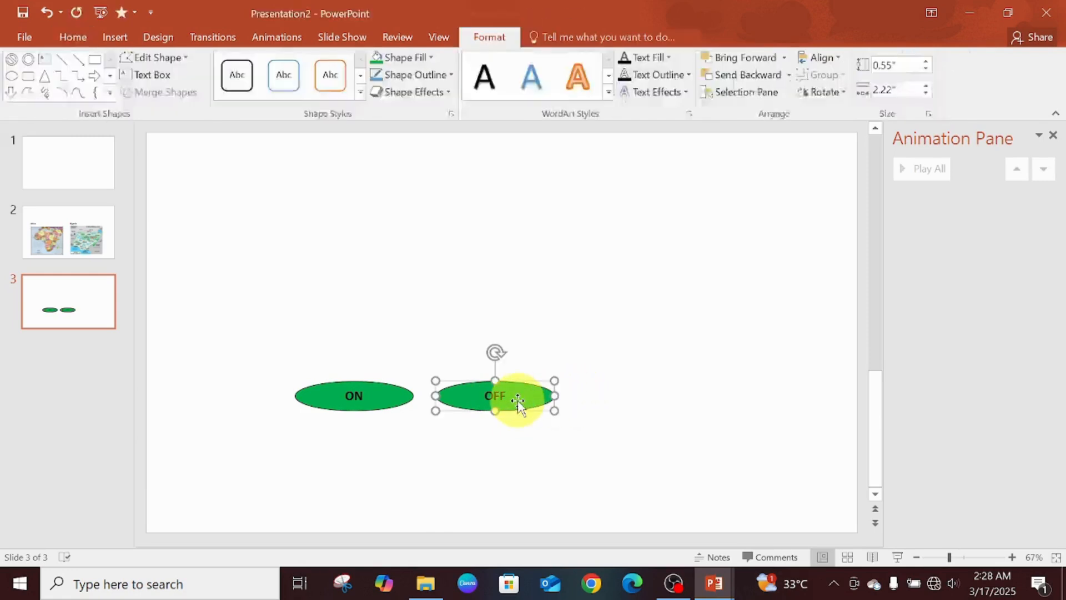
Step: Fill the OFF oval with standard orange
click(423, 59)
click(401, 179)
click(465, 283)
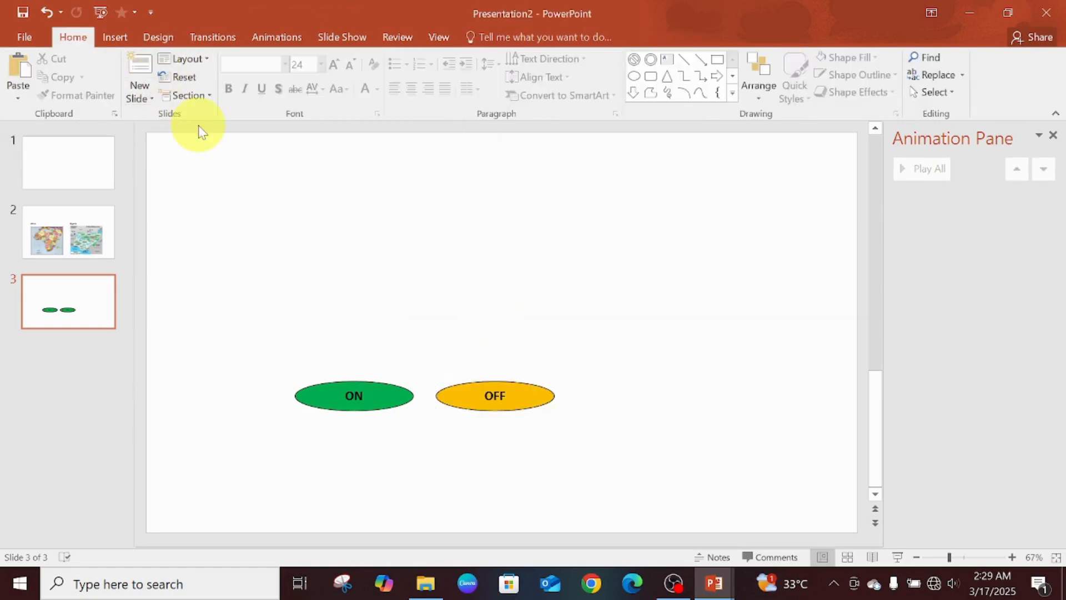
Step: Draw a heart shape about 3.47" wide and 3.28" high above the ON and OFF ovals
click(116, 37)
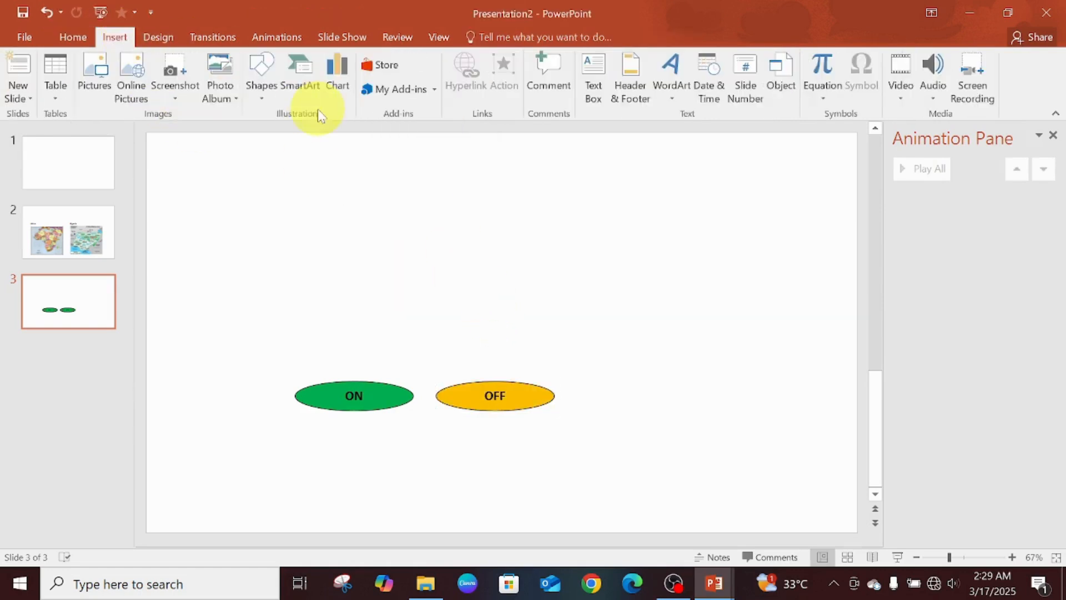
click(262, 91)
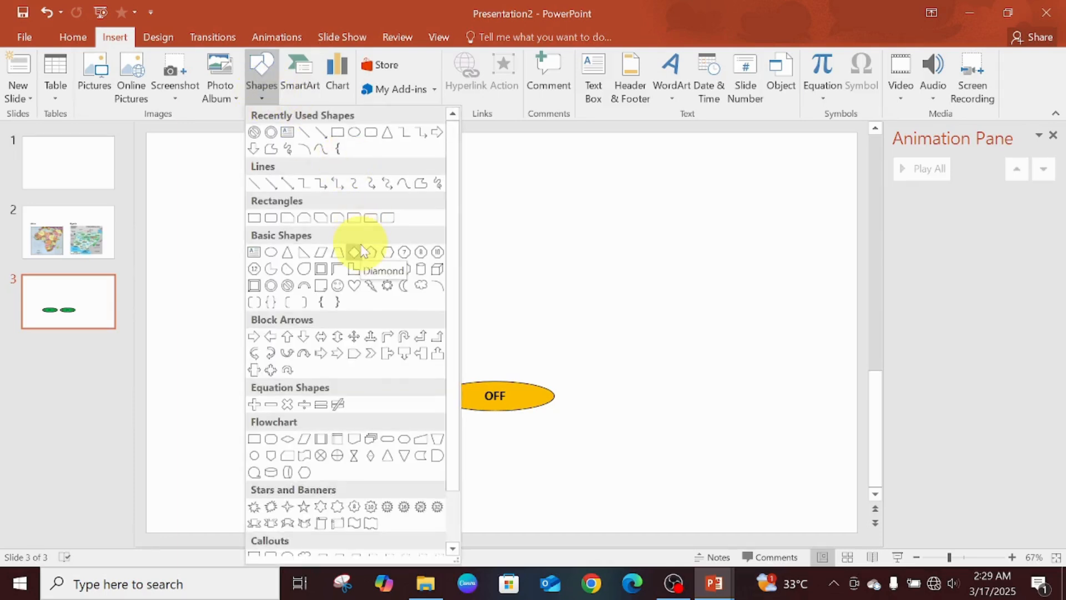
click(355, 286)
mouse_move(331, 187)
mouse_down()
mouse_move(374, 209)
mouse_move(477, 304)
mouse_move(516, 361)
mouse_up()
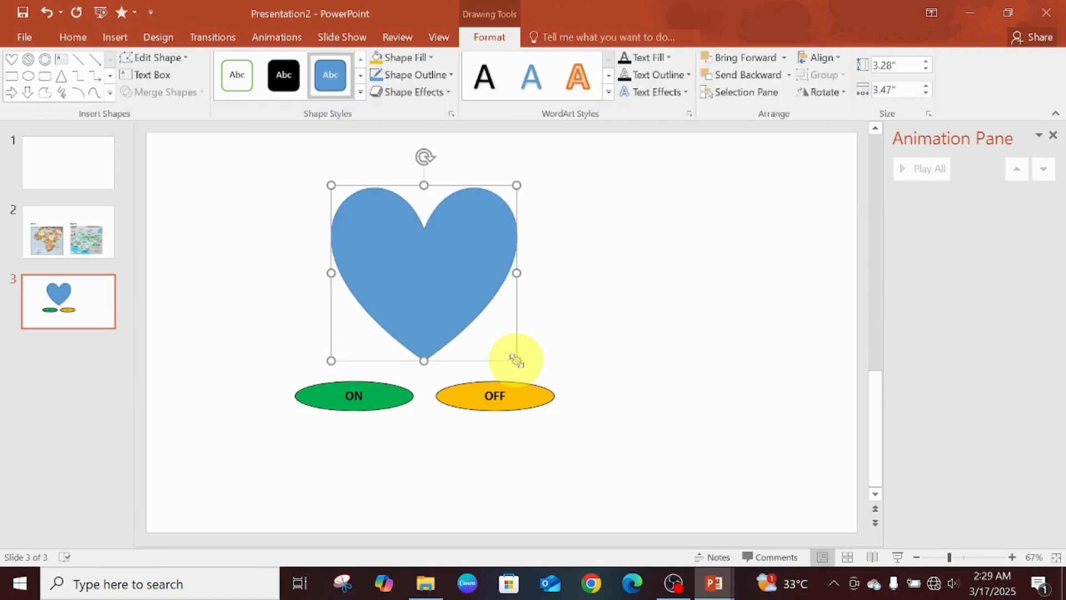